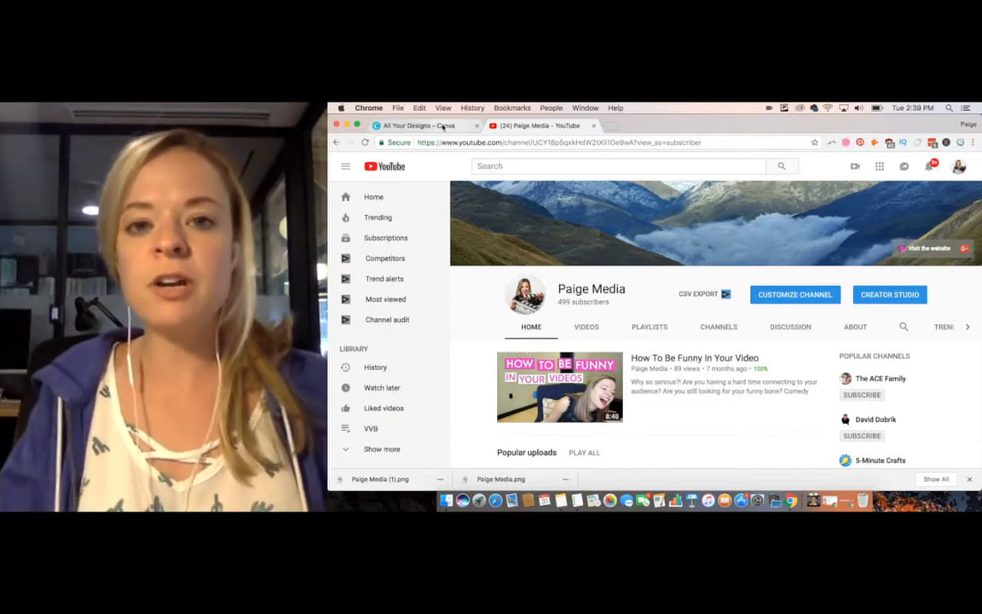
Switch to Canva and create a new YouTube Channel Art design, 2560 px × 1440 px, from the Social Media & Email Headers category.
left_click(443, 128)
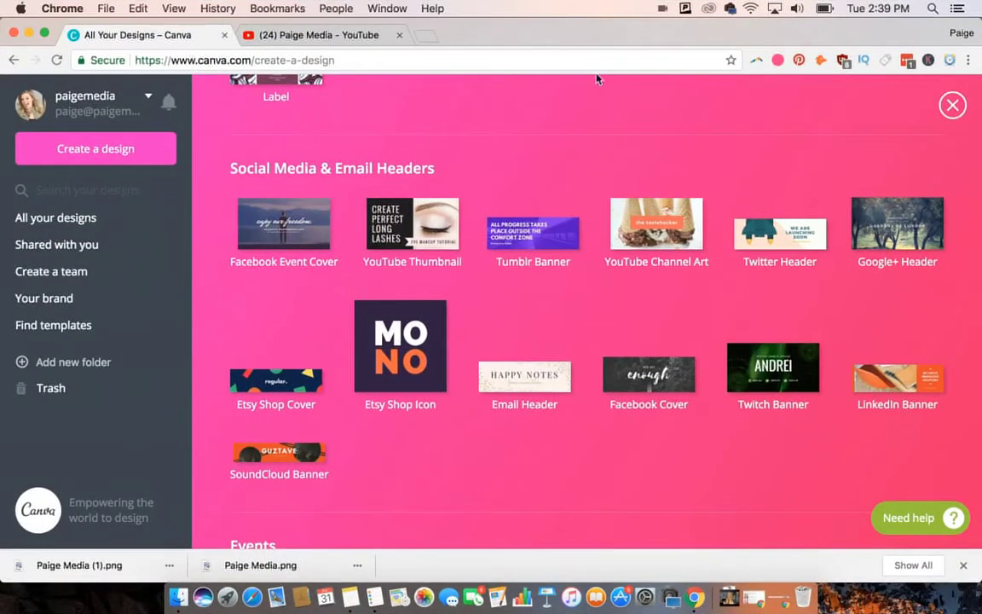
scroll(584, 205, "up", 5)
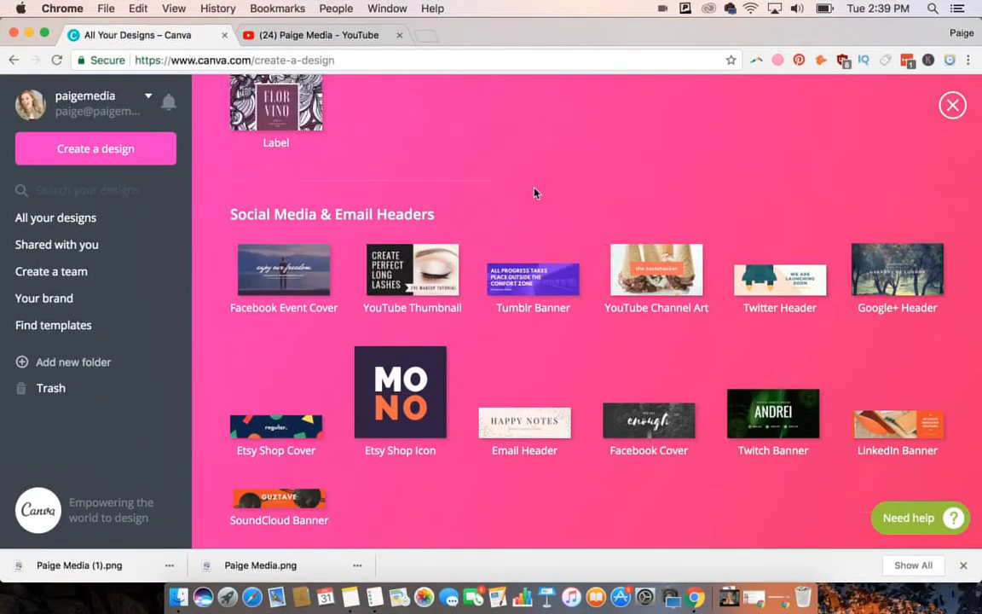
scroll(536, 194, "up", 3)
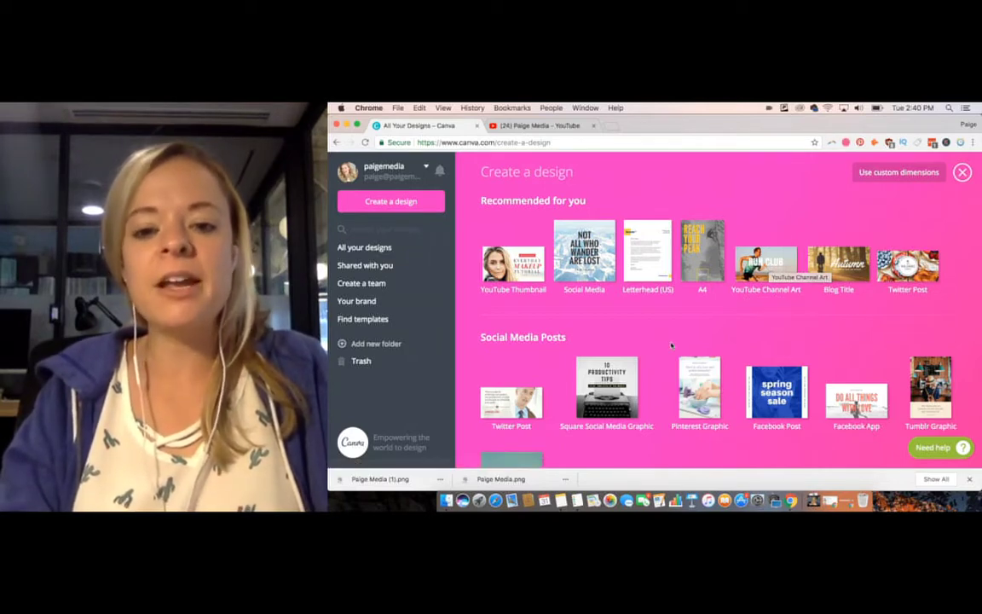
scroll(668, 341, "down", 15)
scroll(671, 344, "up", 6)
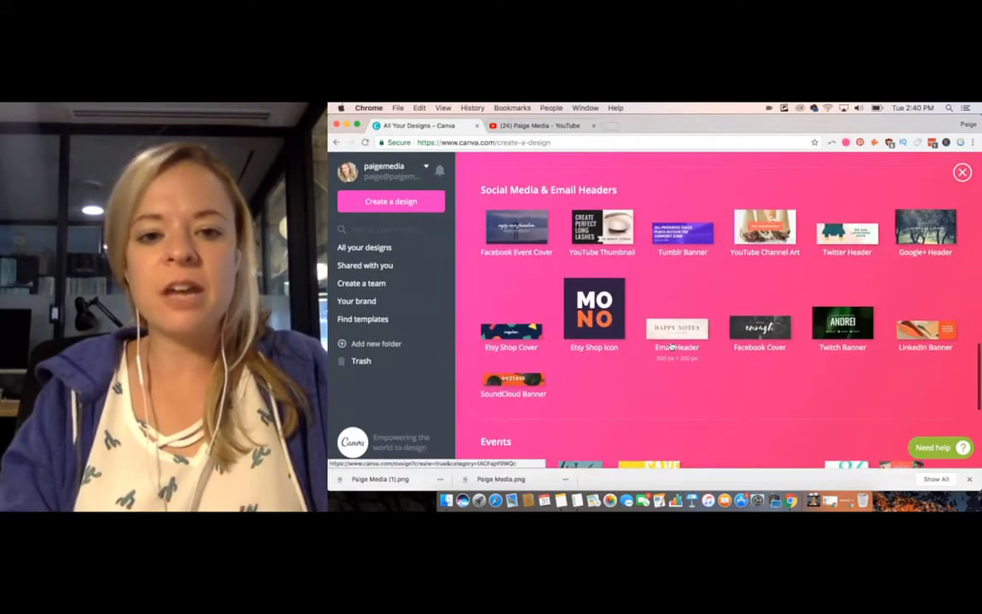
scroll(672, 344, "down", 3)
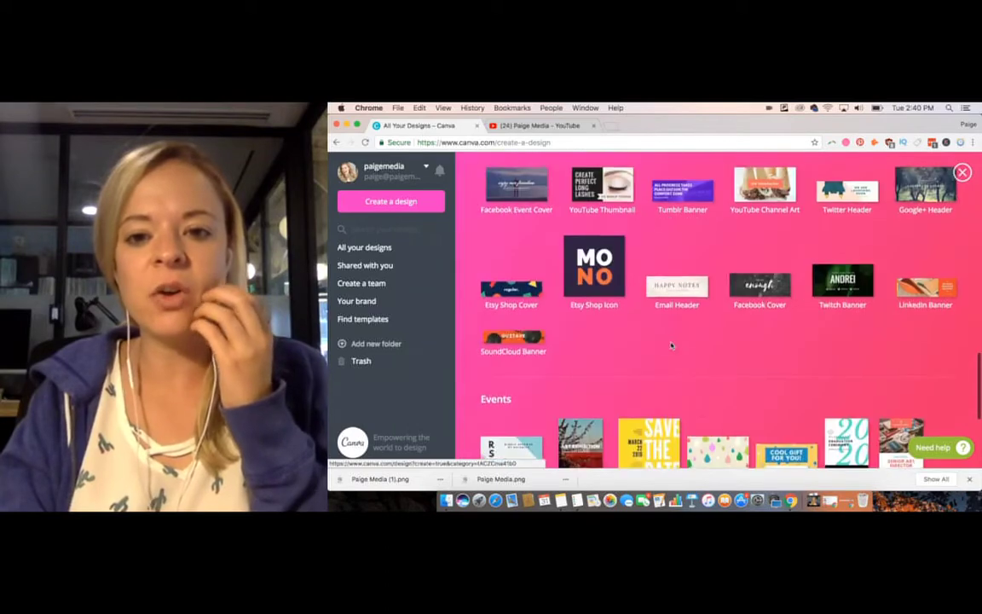
scroll(672, 345, "up", 1)
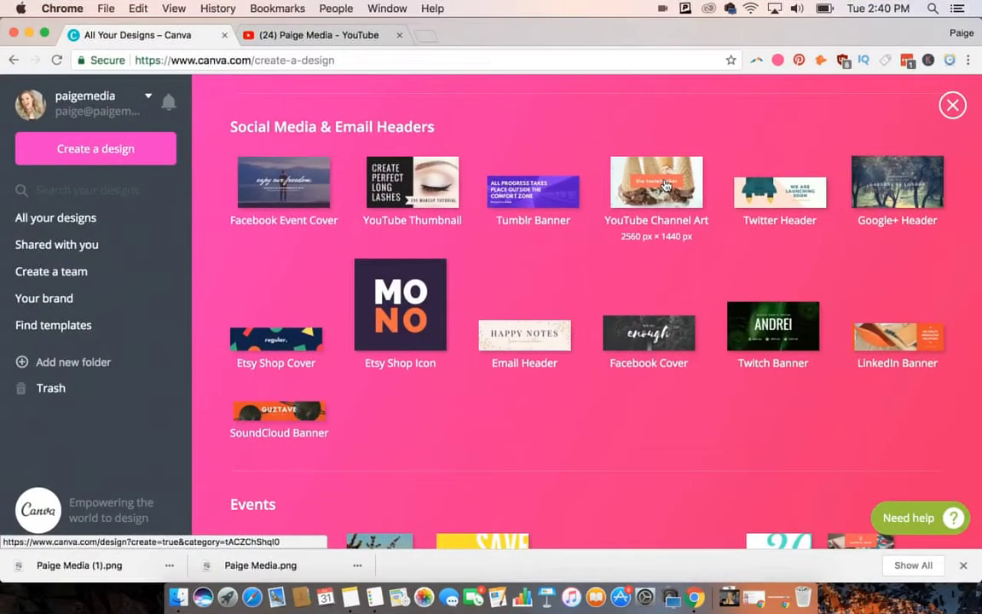
left_click(770, 224)
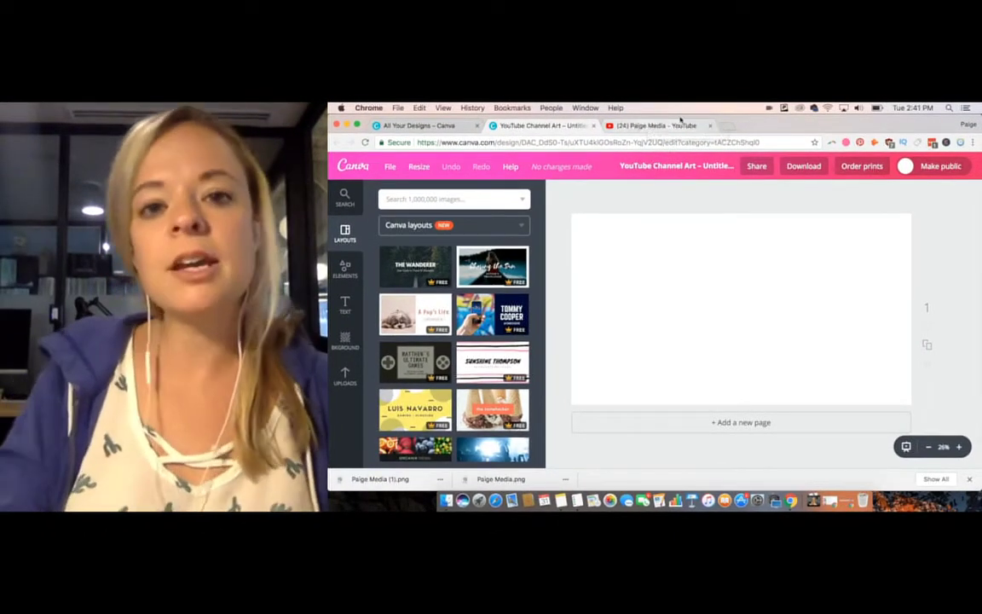
Compare the blank channel art canvas with the banner area on the YouTube channel page.
left_click(661, 126)
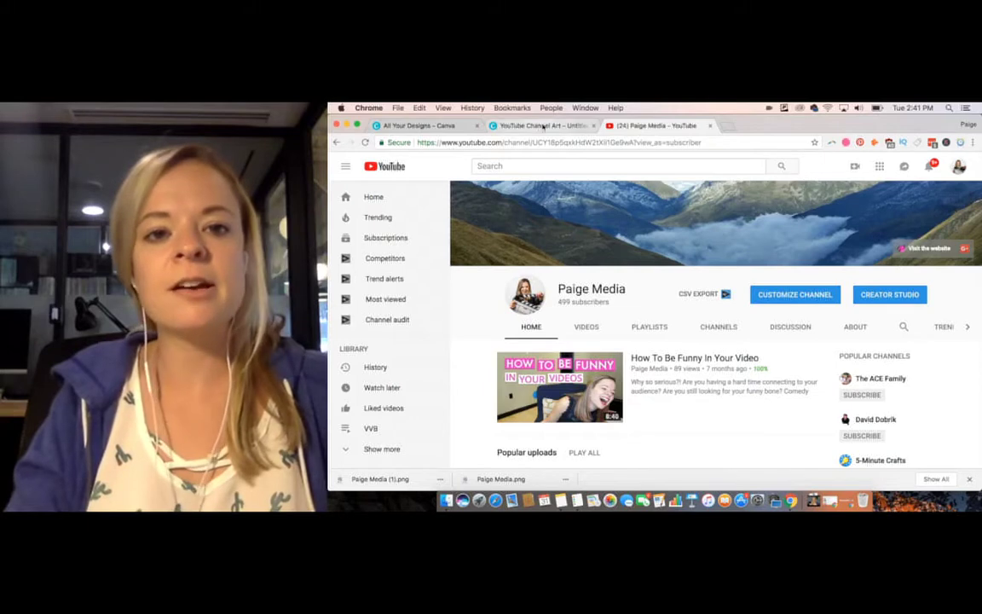
left_click(538, 127)
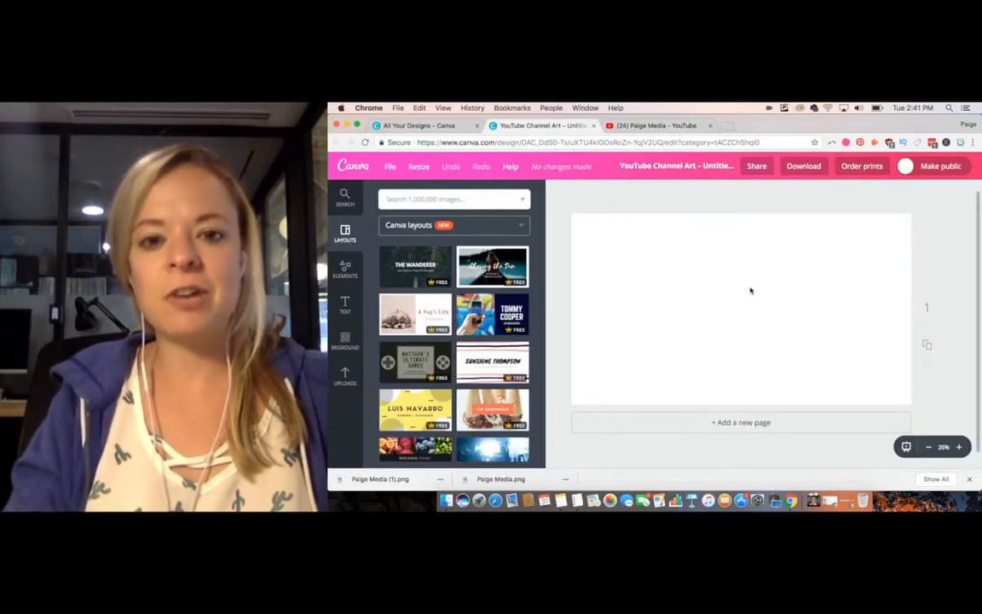
left_click(654, 126)
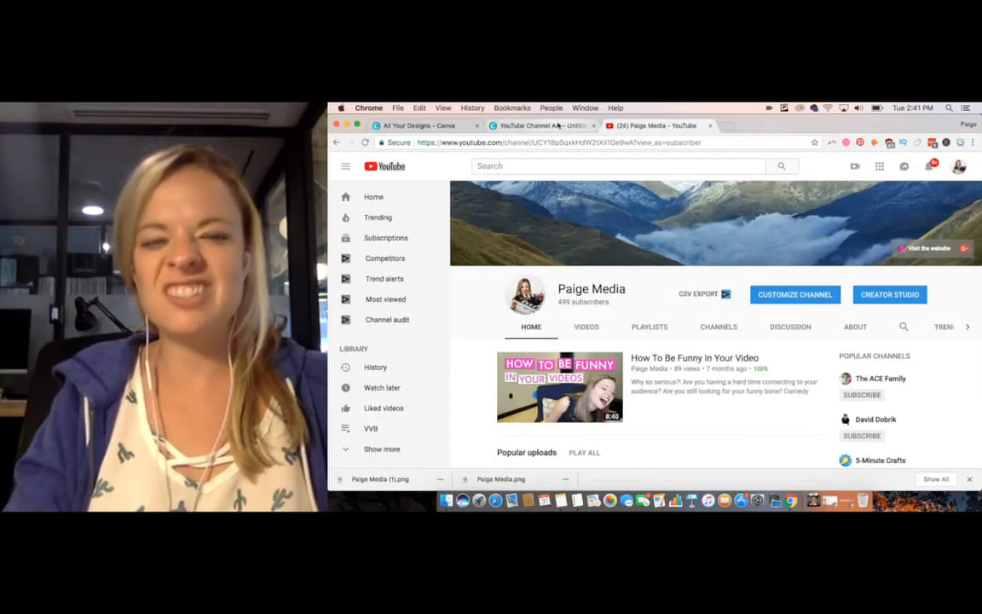
left_click(559, 126)
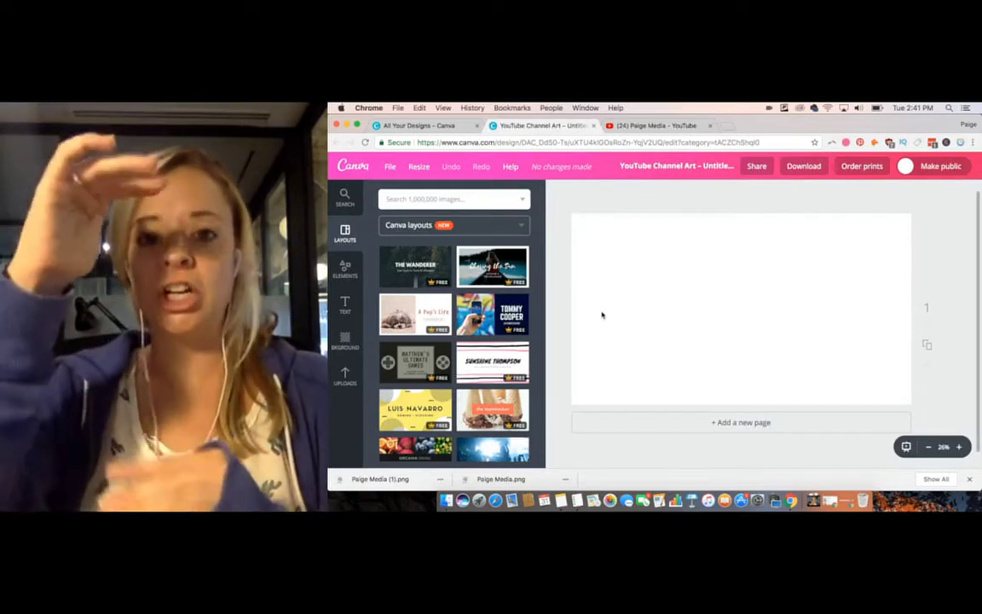
left_click(652, 125)
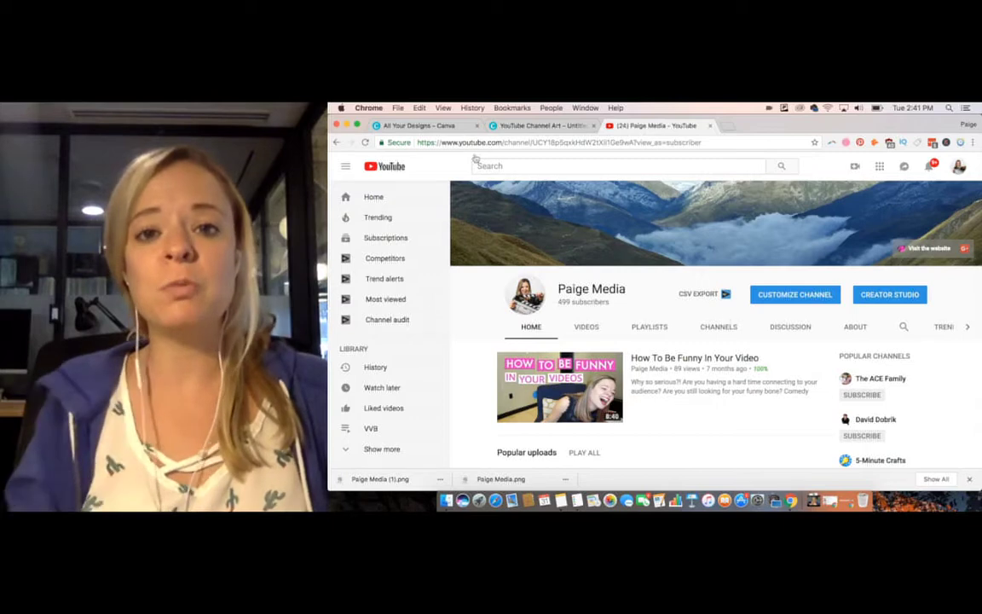
left_click(537, 125)
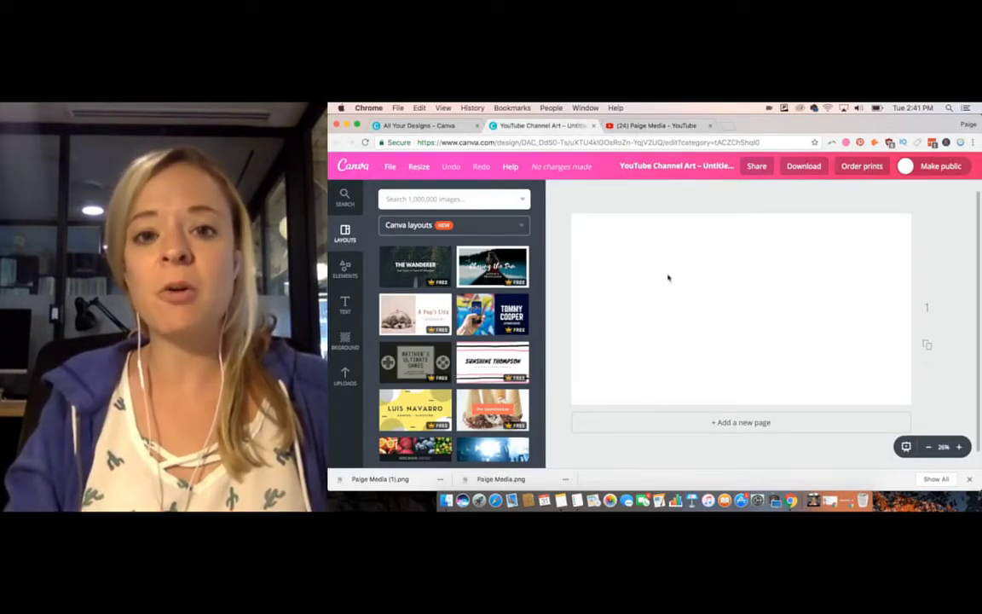
Stretch a solid pink square shape into a horizontal band across the middle of the canvas, and delete it.
left_click(345, 269)
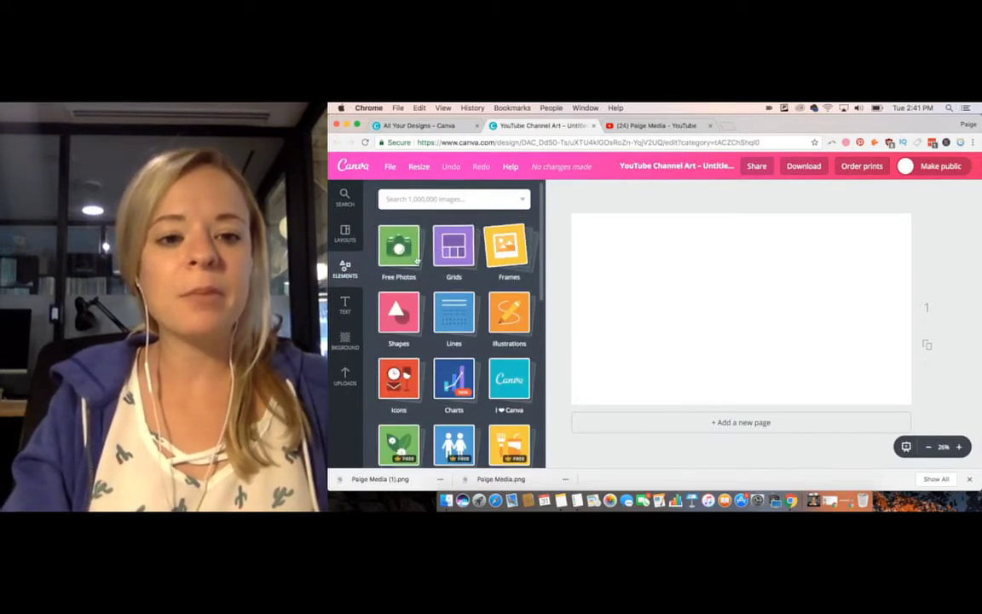
left_click(399, 312)
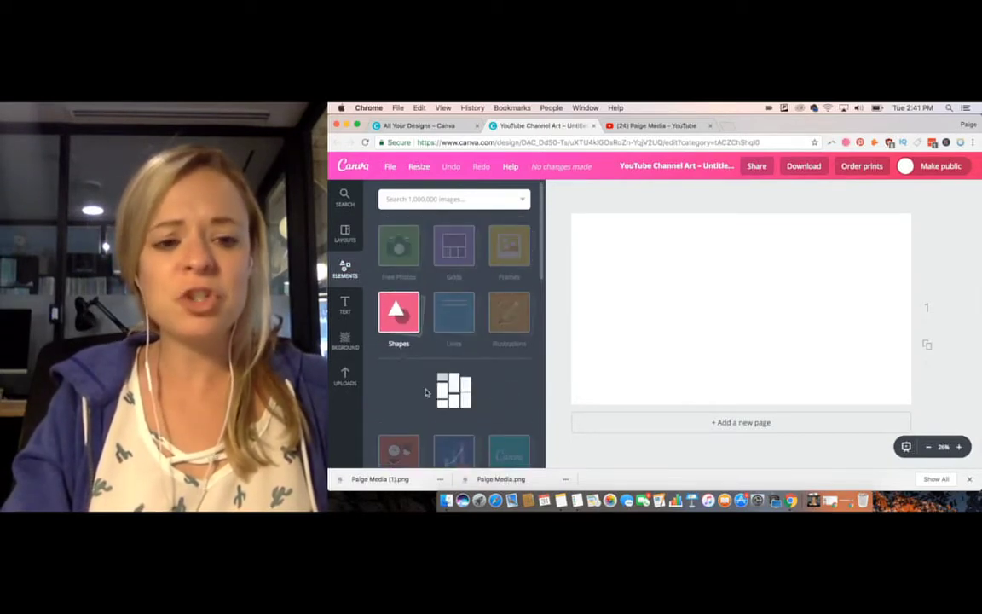
left_click(397, 398)
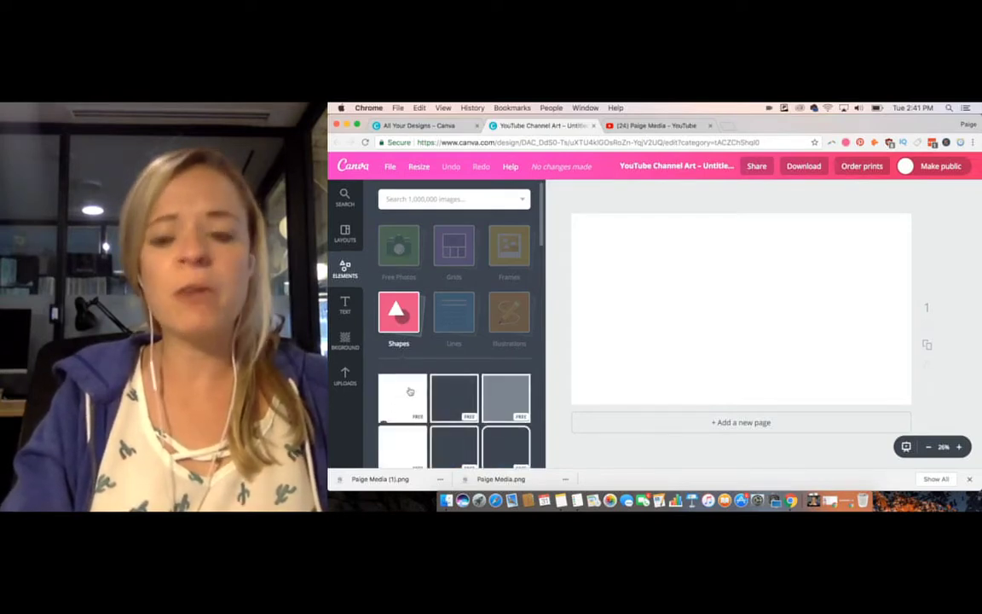
left_click_drag(650, 309, 559, 311)
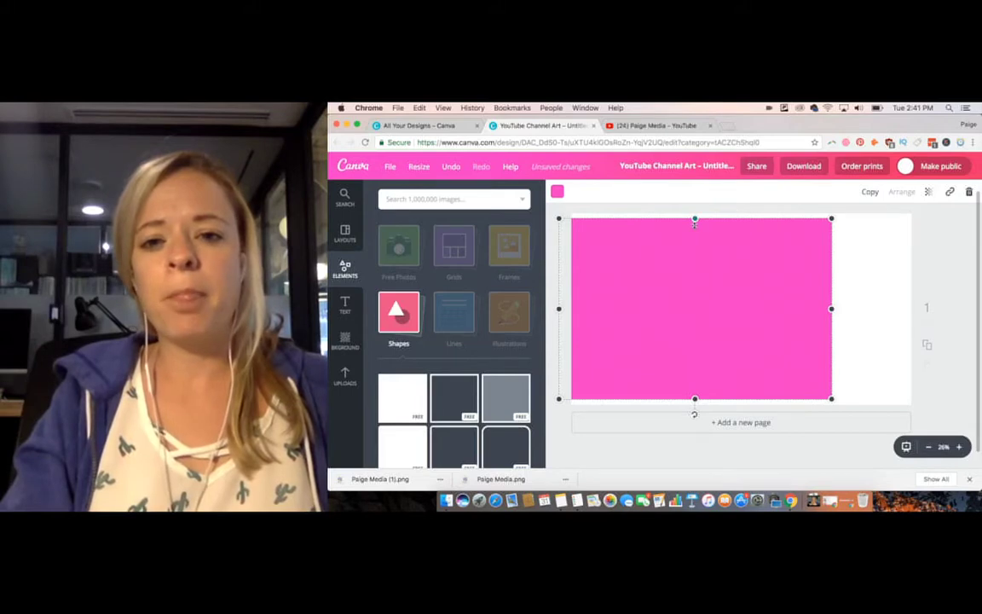
left_click_drag(692, 246, 693, 284)
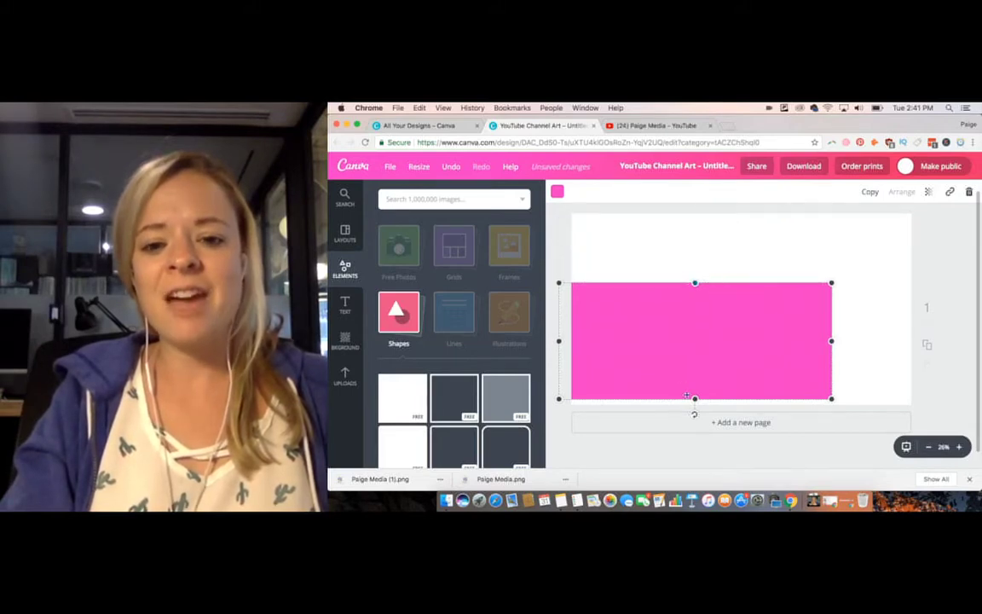
left_click_drag(696, 398, 711, 313)
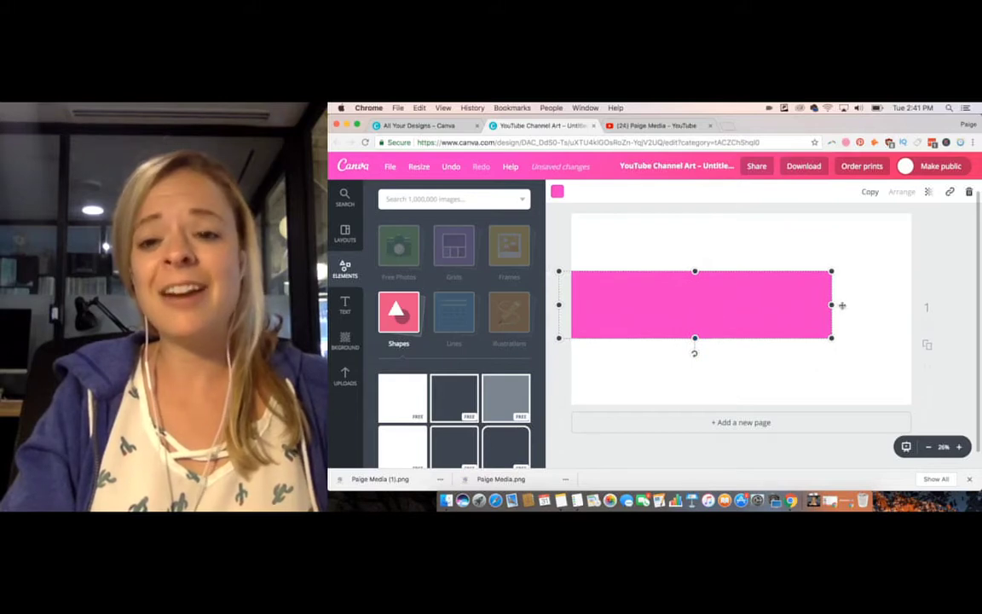
left_click_drag(855, 307, 958, 304)
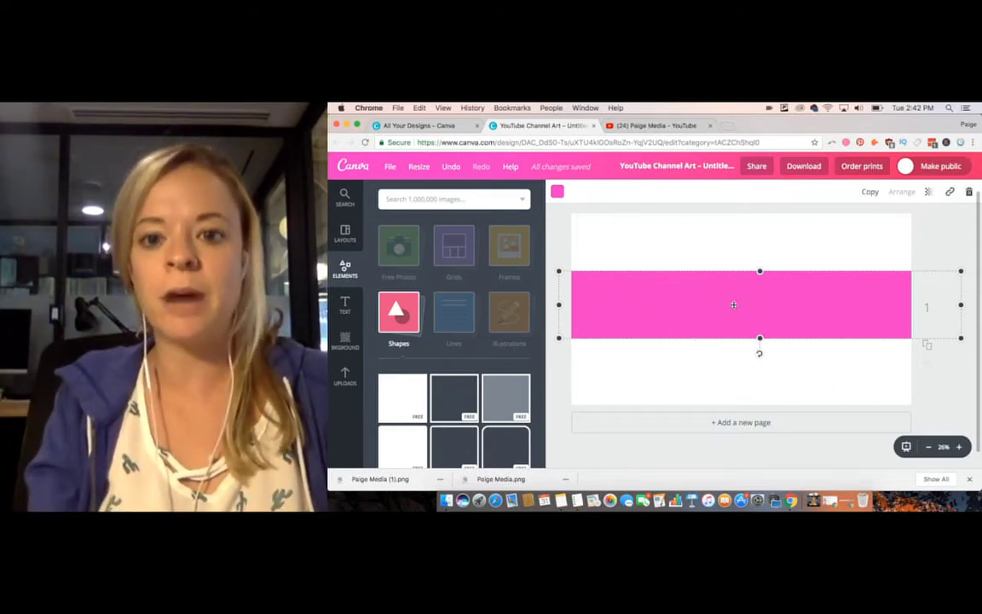
key("Delete")
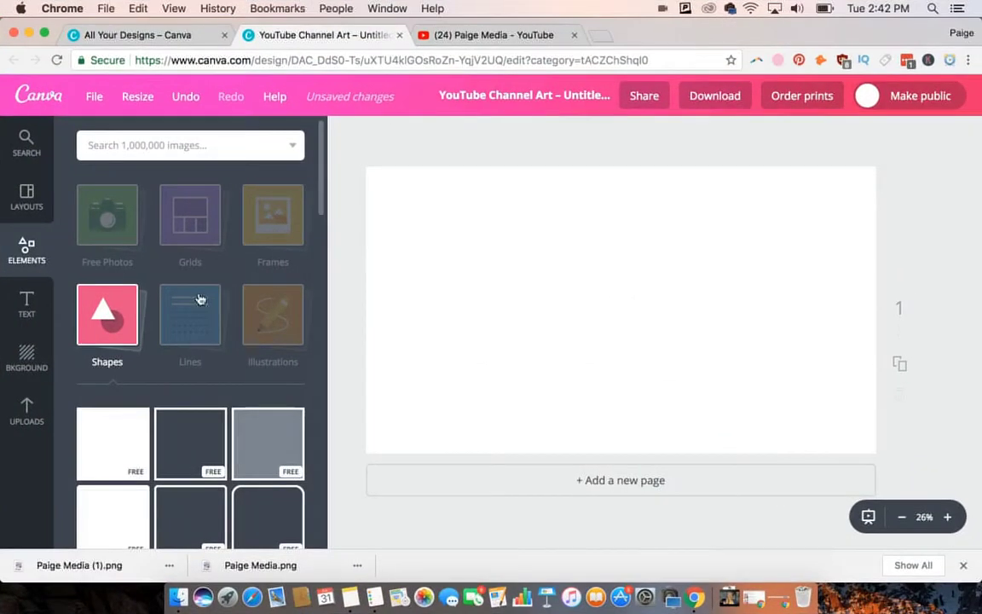
Apply the "weird together" layout to the canvas and compare it with the banner on the YouTube channel page.
left_click(15, 192)
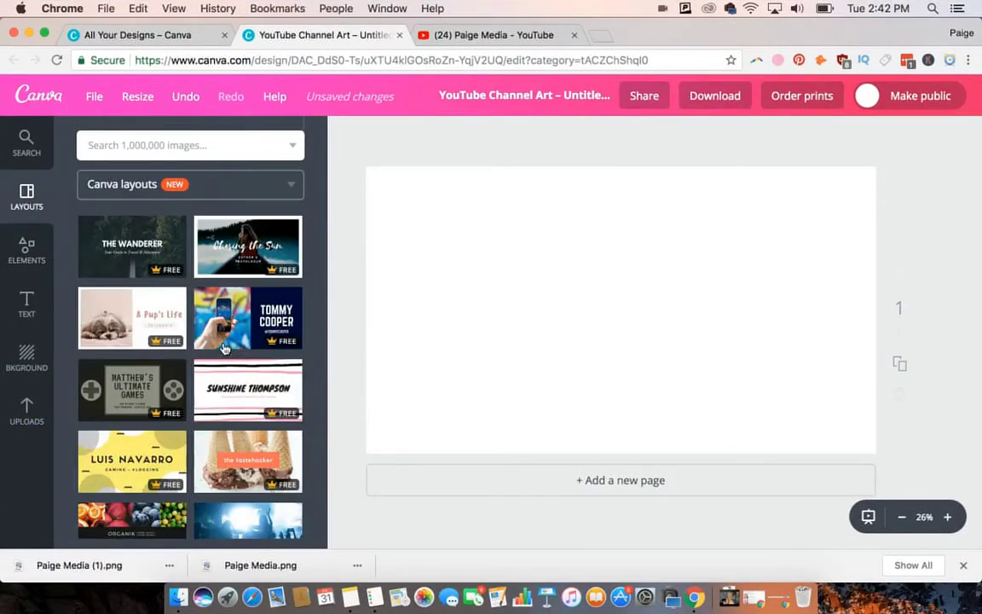
scroll(286, 352, "down", 3)
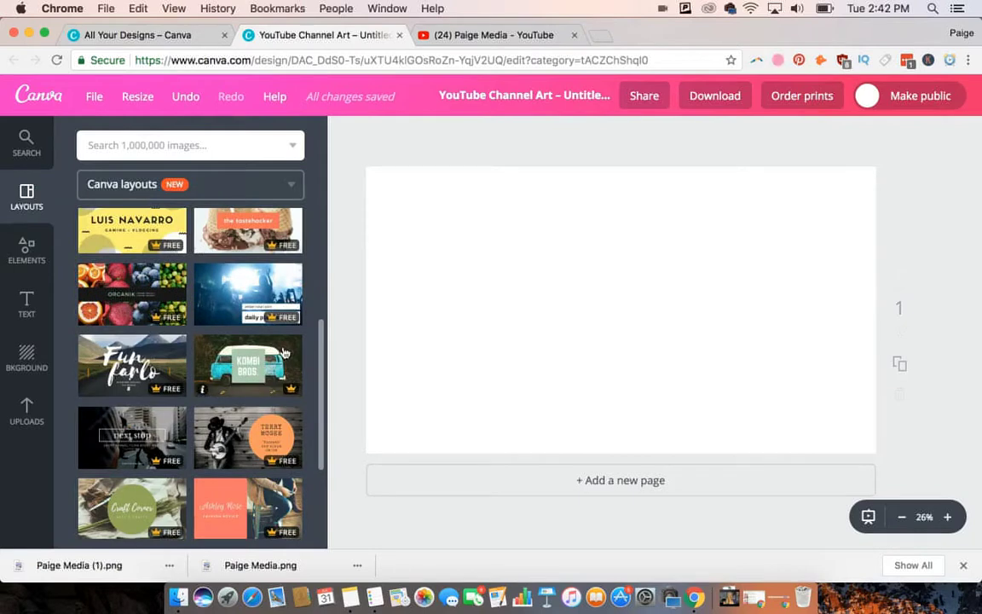
scroll(284, 352, "down", 4)
scroll(284, 352, "down", 7)
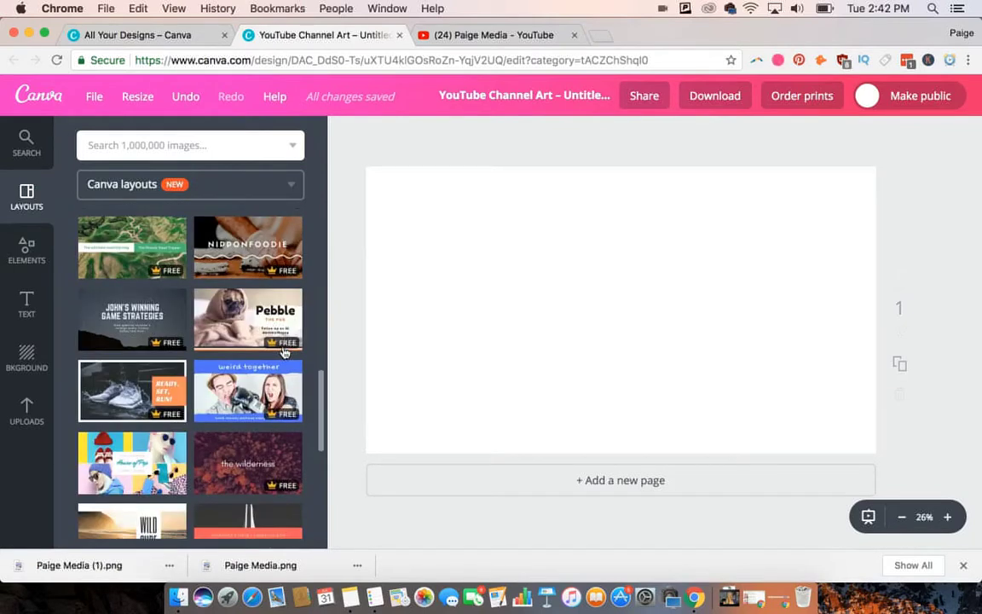
left_click(252, 391)
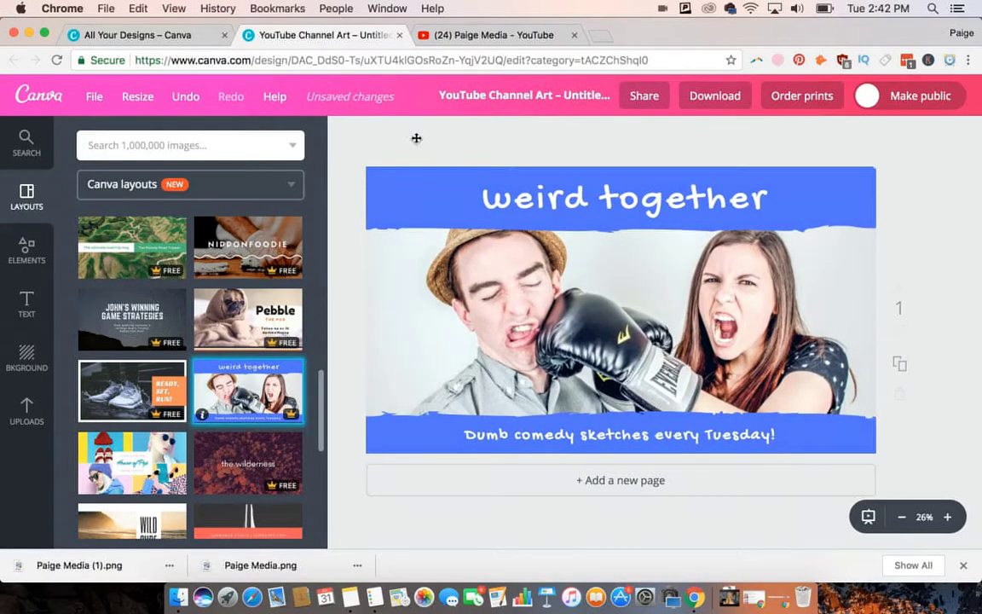
left_click(428, 36)
left_click(339, 36)
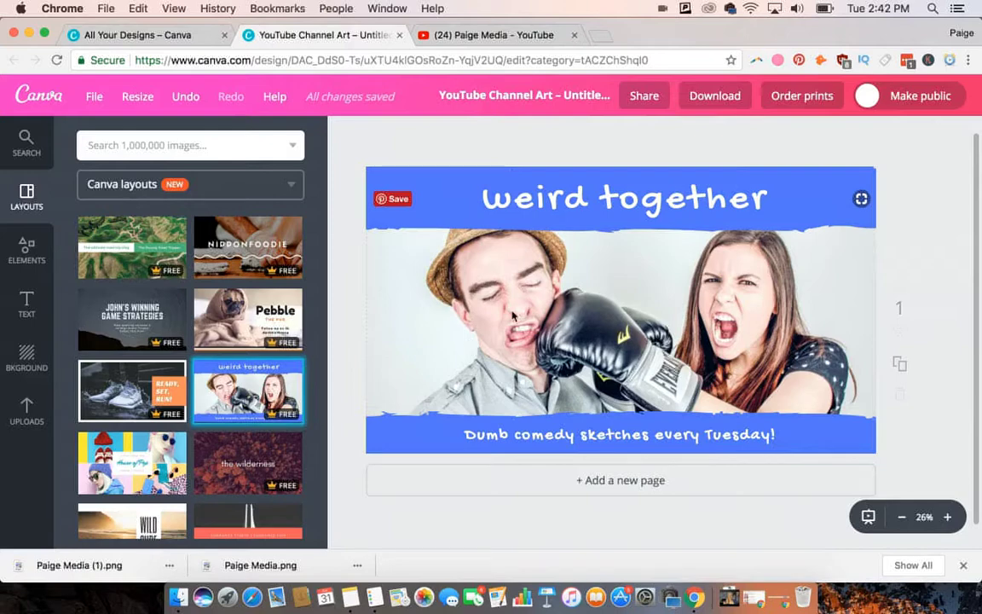
Browse further through the Canva layouts and apply the turquoise and yellow "Glide Shine" layout to the canvas.
scroll(226, 431, "down", 10)
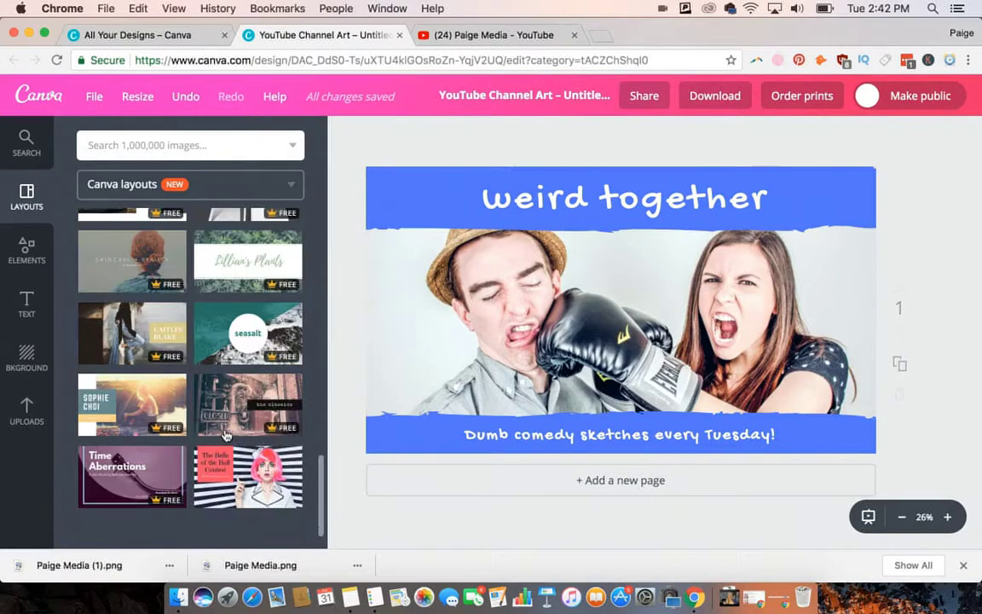
scroll(226, 434, "down", 5)
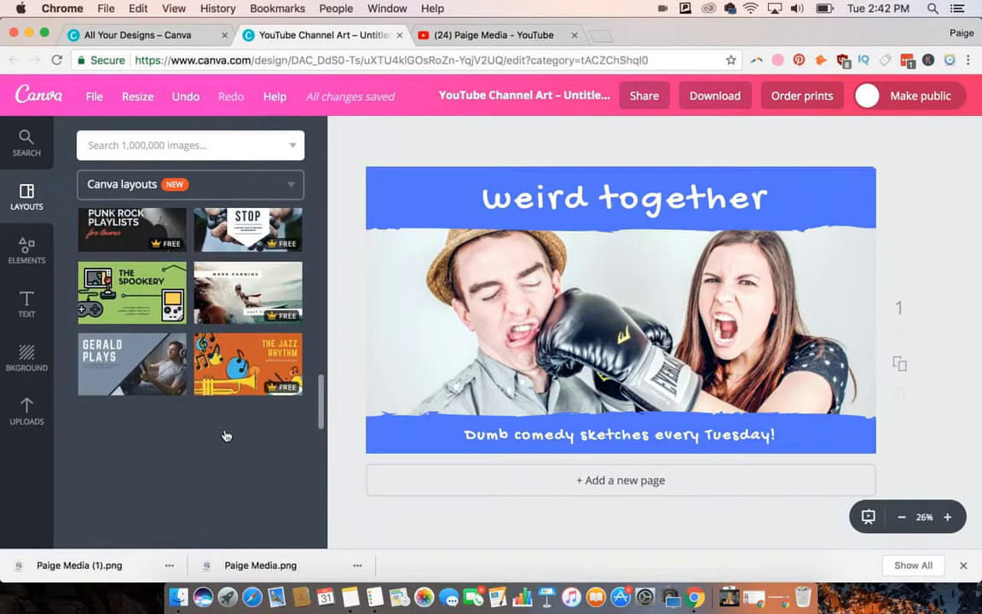
scroll(226, 435, "down", 5)
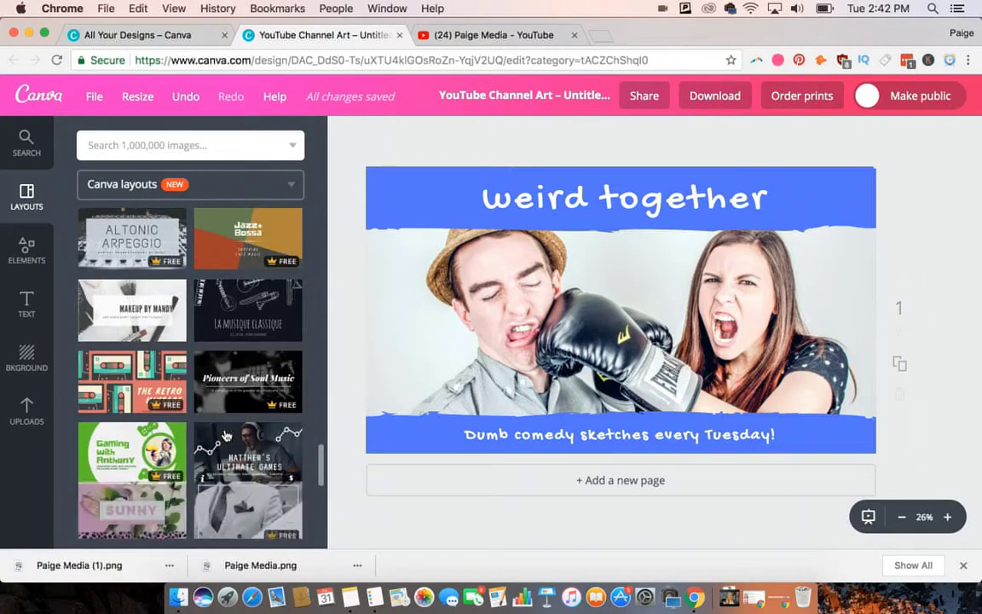
scroll(225, 436, "down", 10)
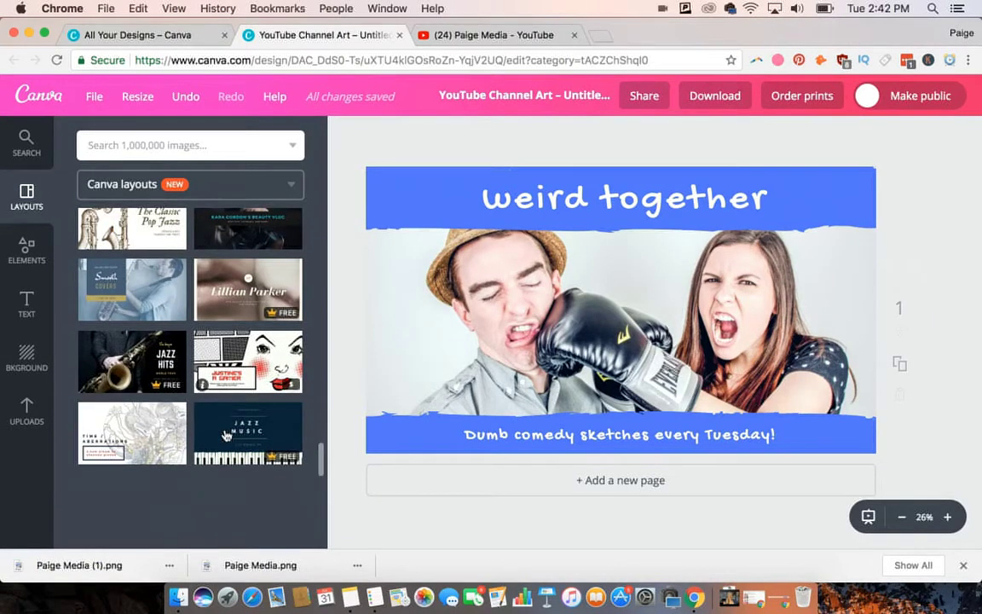
scroll(225, 436, "down", 5)
scroll(225, 435, "down", 10)
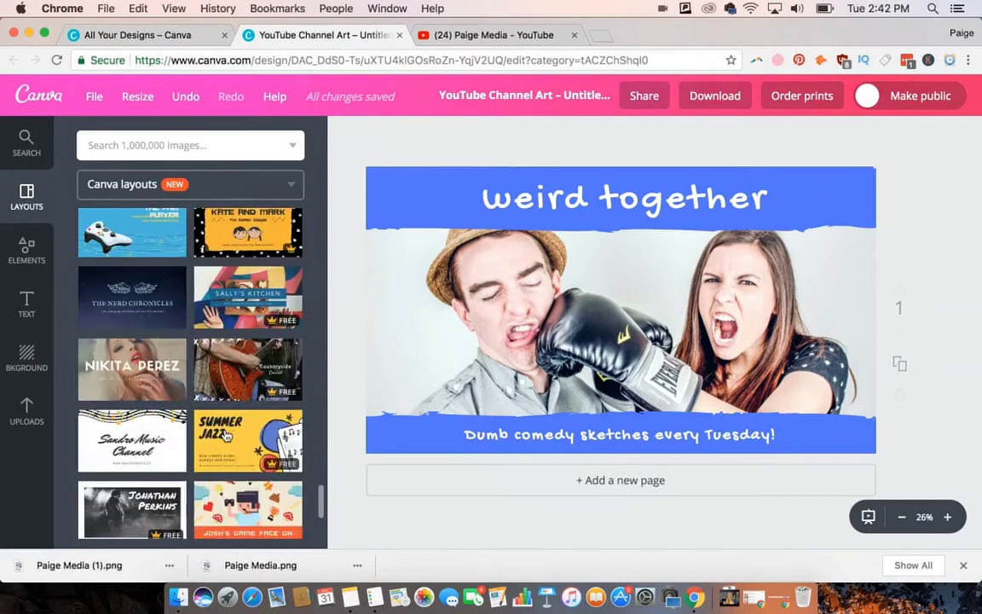
scroll(225, 435, "down", 8)
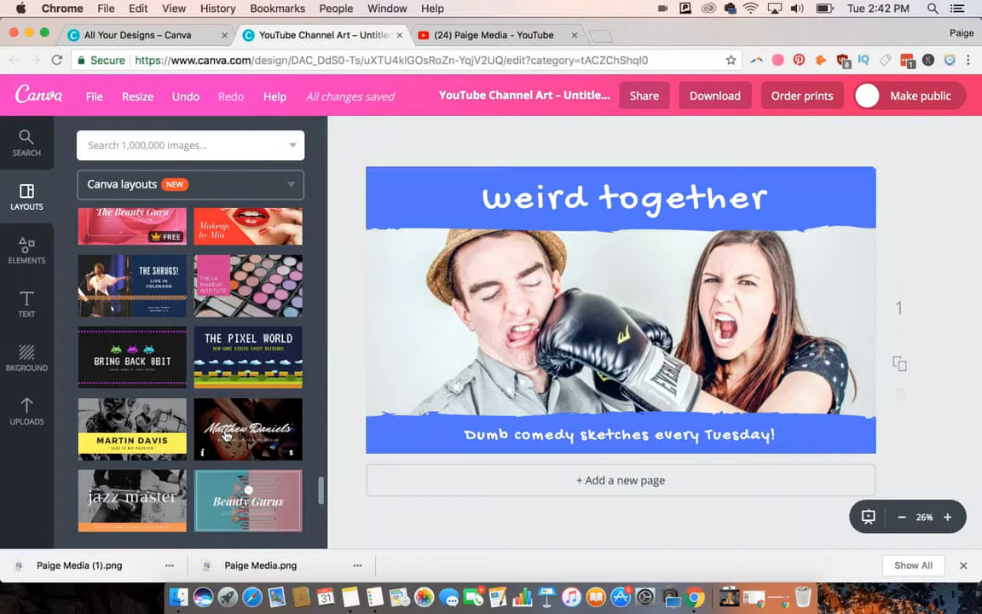
scroll(225, 435, "down", 10)
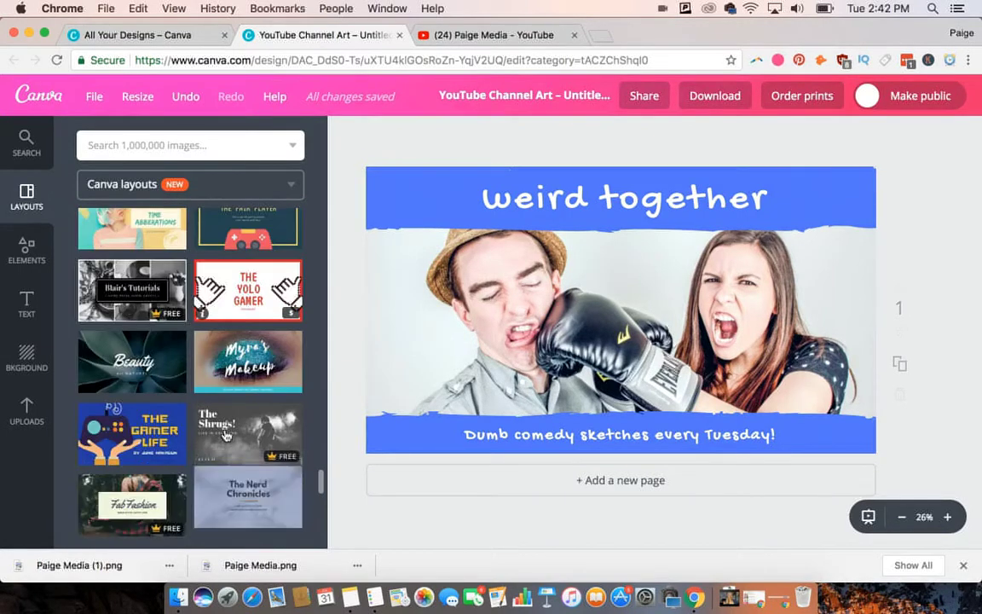
scroll(225, 435, "down", 10)
scroll(225, 436, "down", 5)
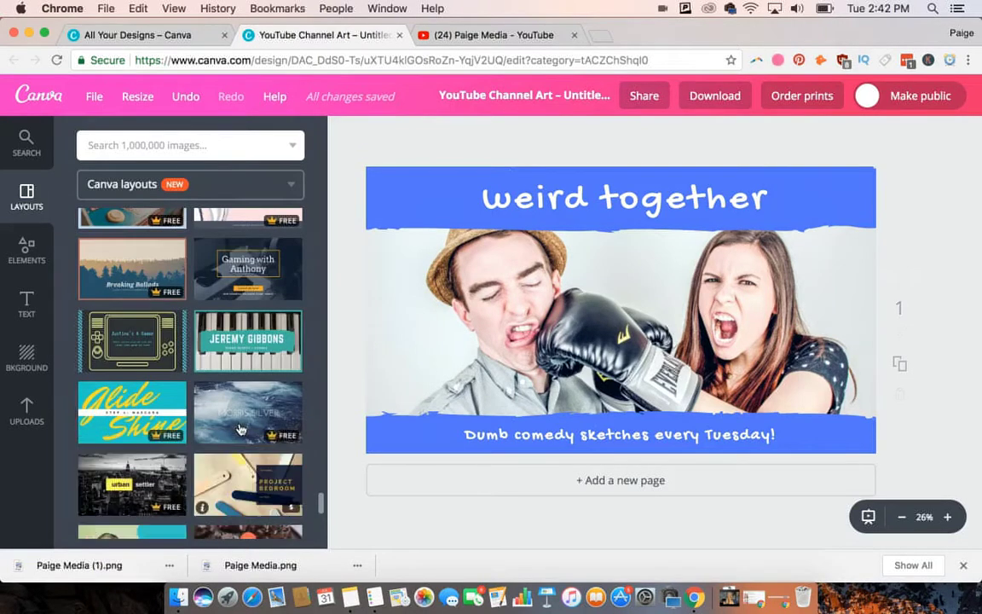
left_click(126, 408)
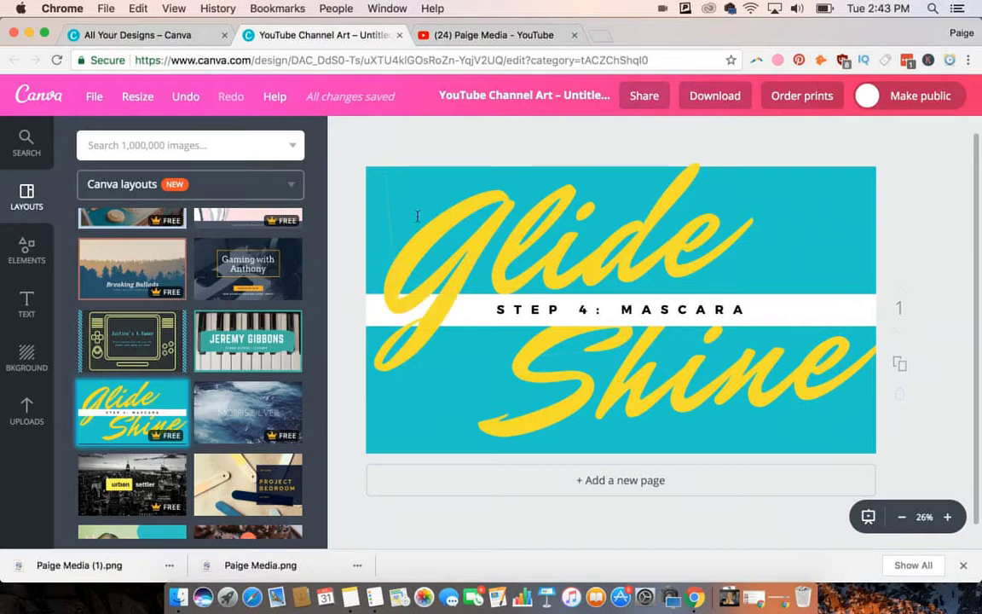
Replace the yellow title words "Glide" and "Shine" with the channel name "Paige" and "Media".
left_click(394, 247)
left_click(397, 265)
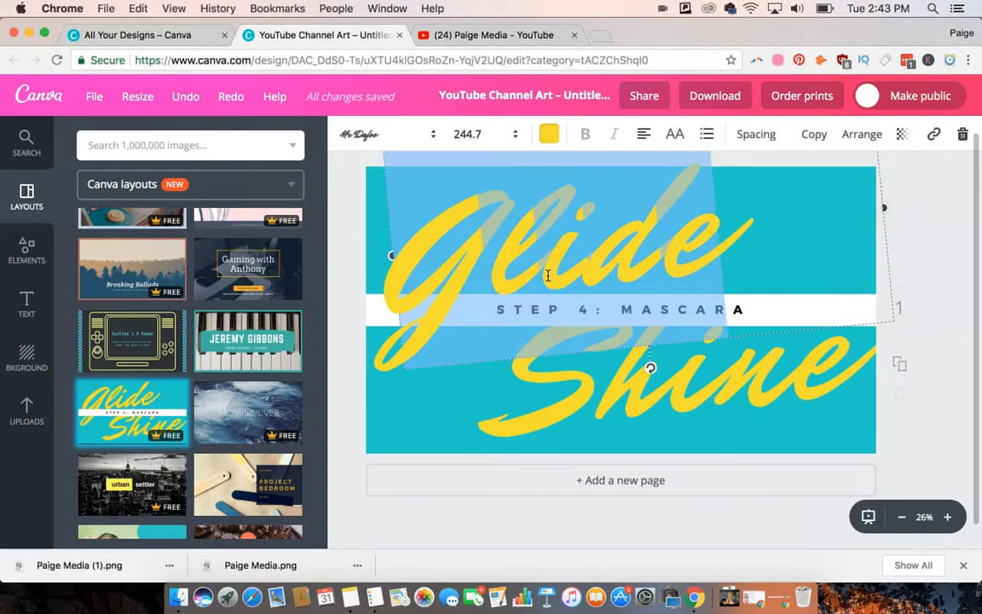
type("Paige")
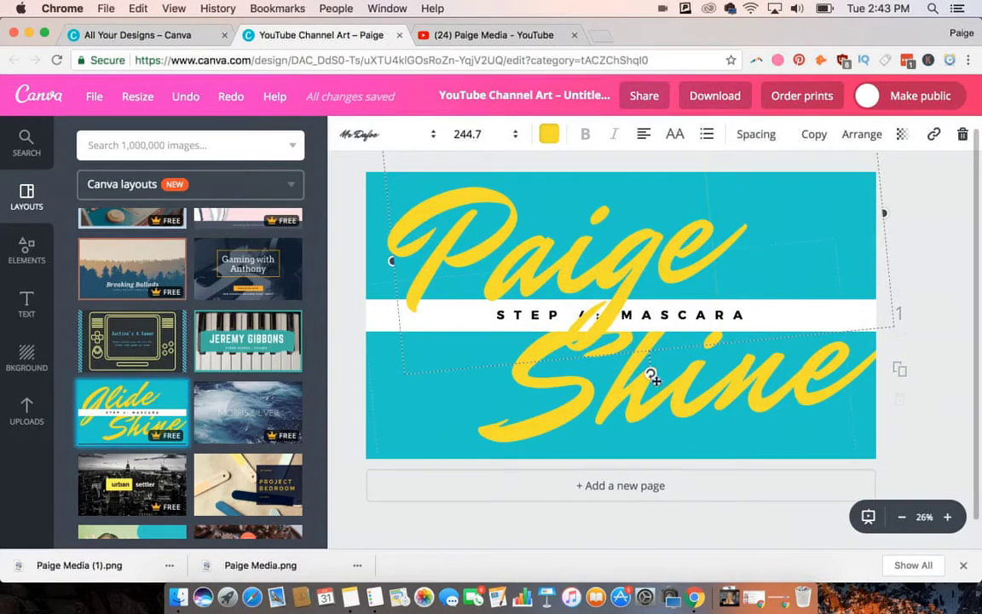
left_click(679, 394)
double_click(718, 400)
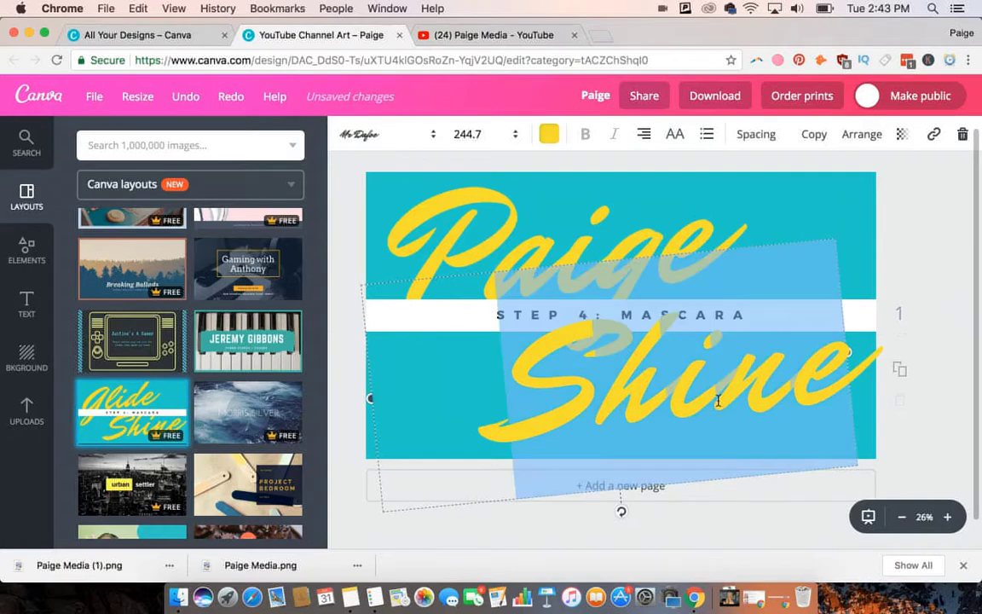
type("Media")
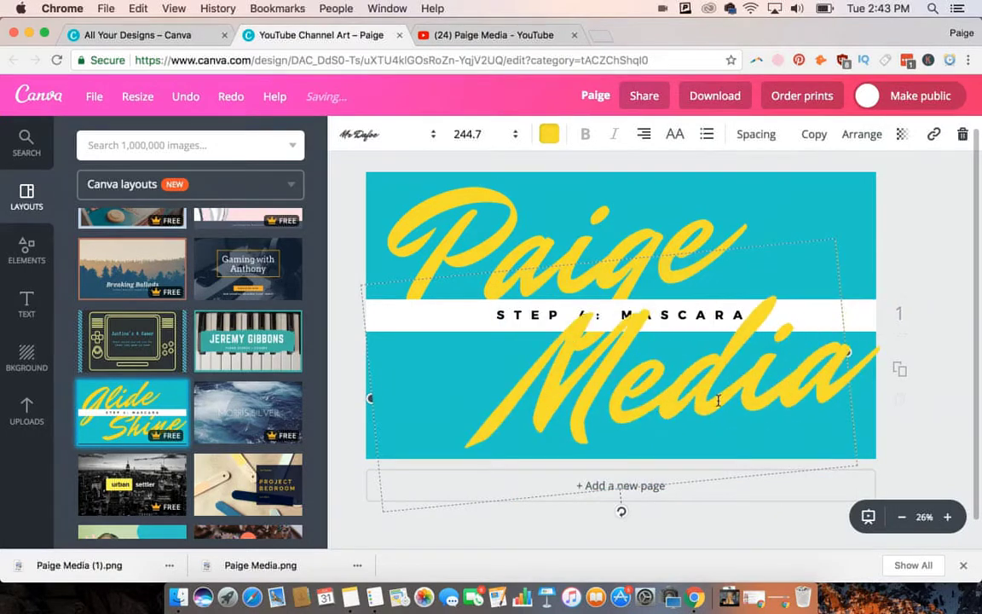
left_click(964, 252)
Set the title word "Paige" to font size 120, narrow its text box and move it towards the canvas centre.
left_click(525, 324)
key("super+z")
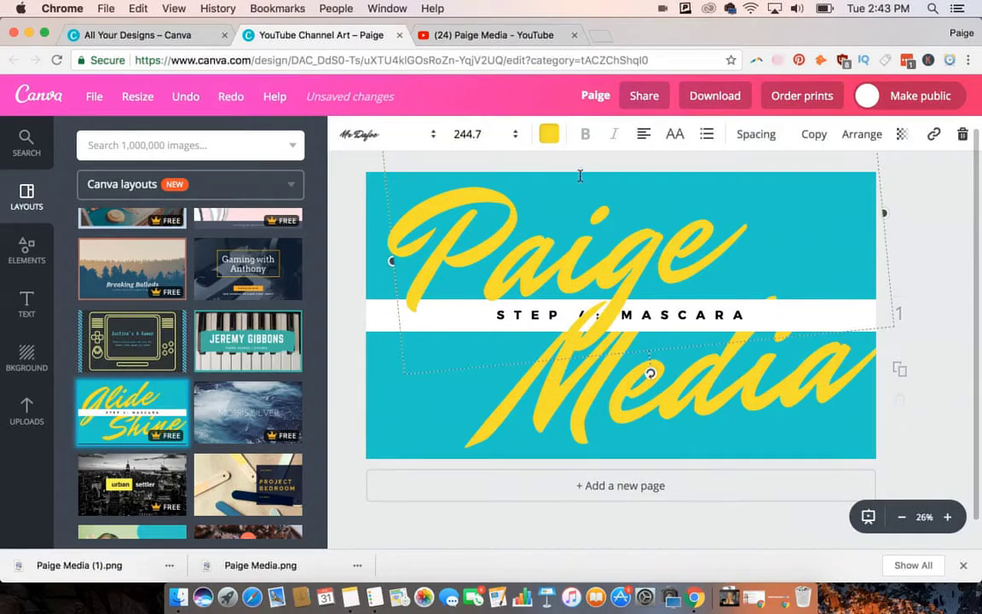
left_click(467, 136)
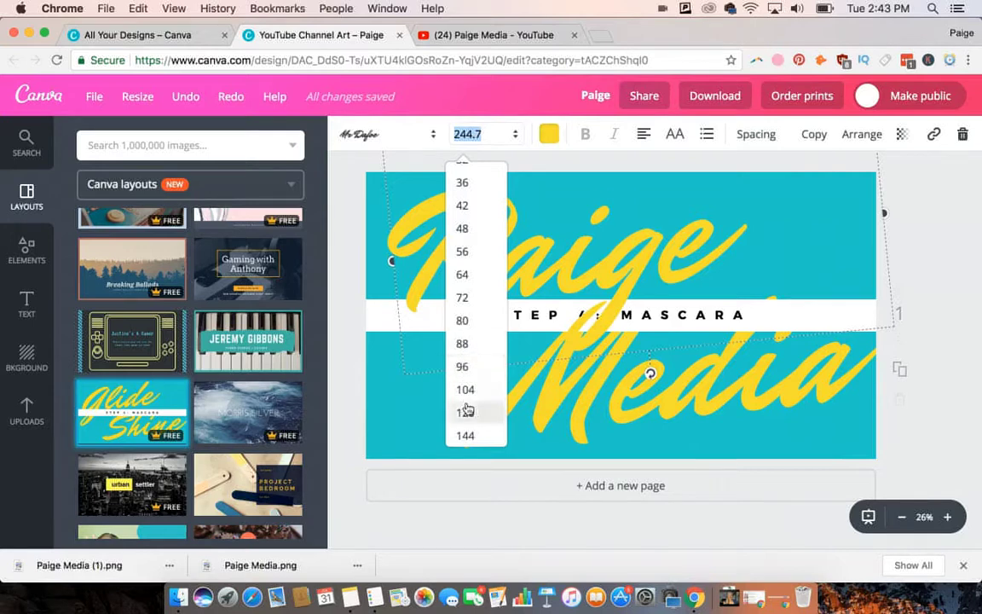
left_click(465, 390)
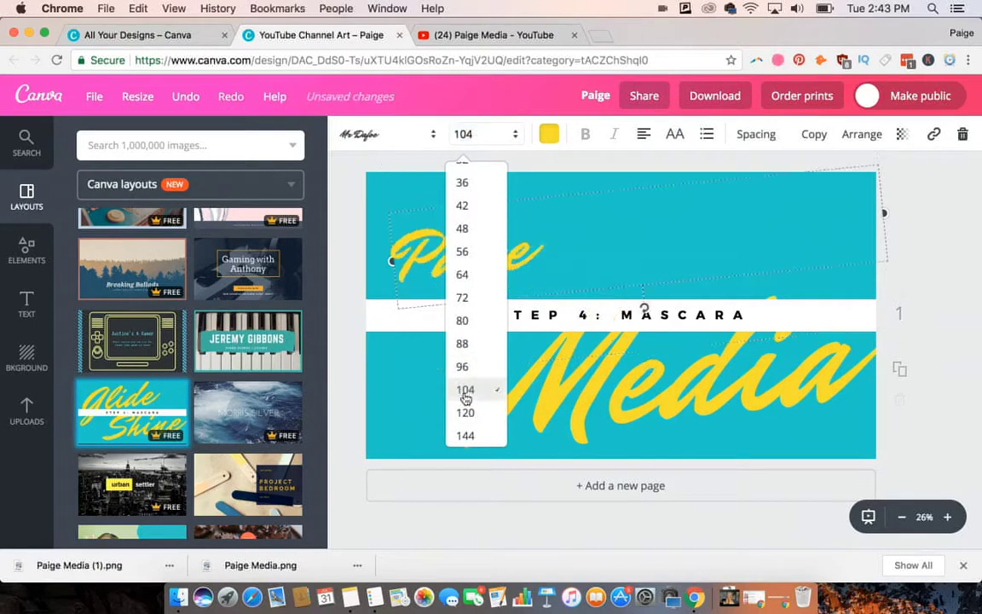
left_click(460, 134)
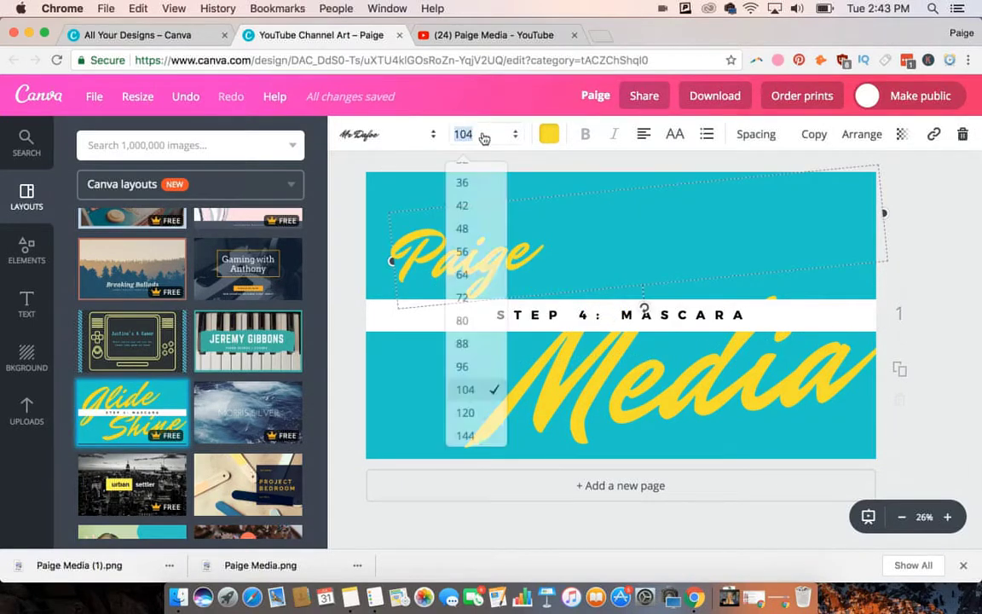
left_click(465, 412)
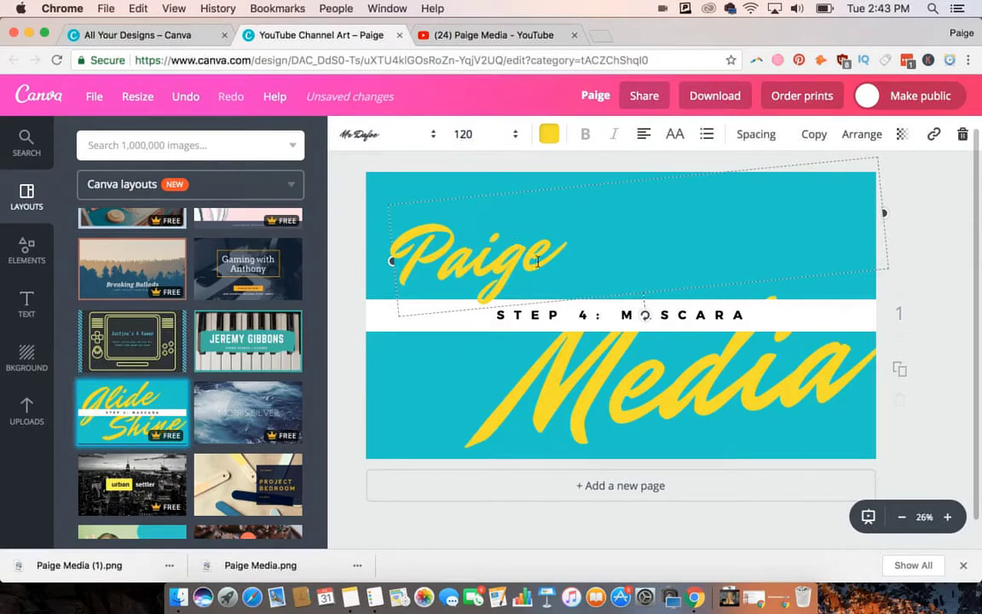
left_click_drag(721, 224, 617, 238)
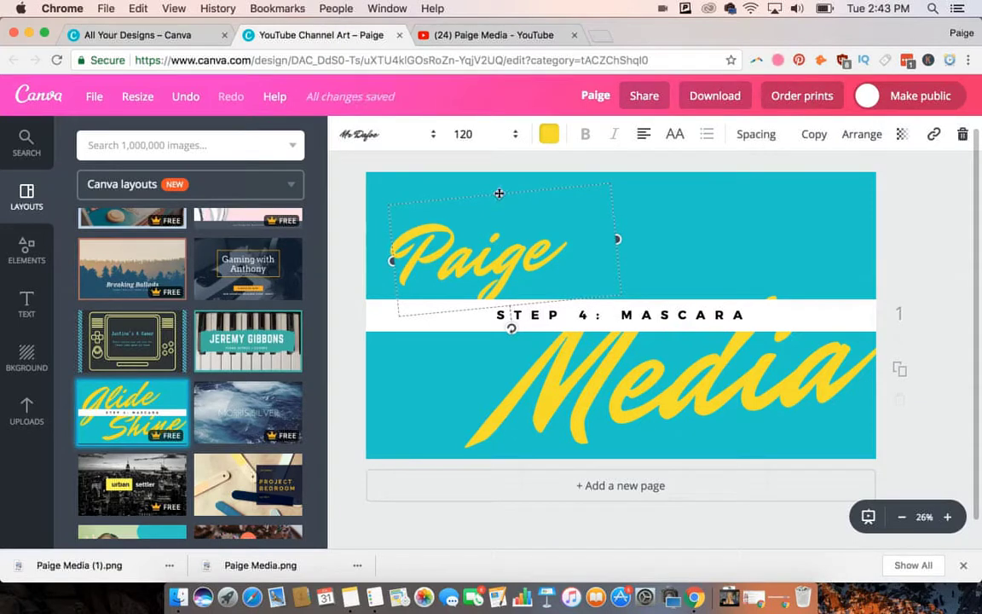
left_click_drag(513, 202, 566, 208)
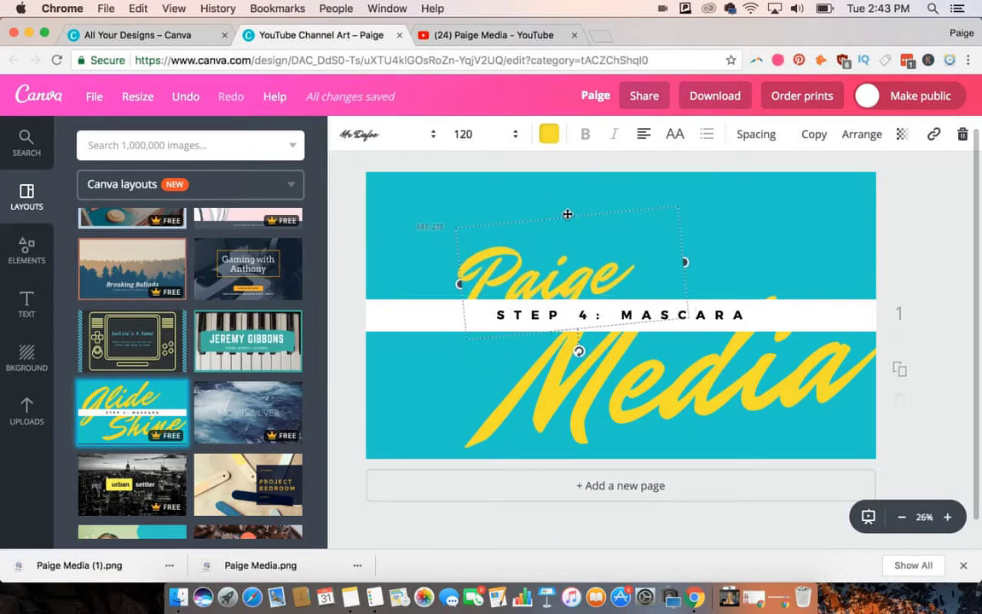
Set the title word "Media" to font size 120, narrow its text box and position both words around the centre of the white band.
left_click(658, 388)
left_click(492, 137)
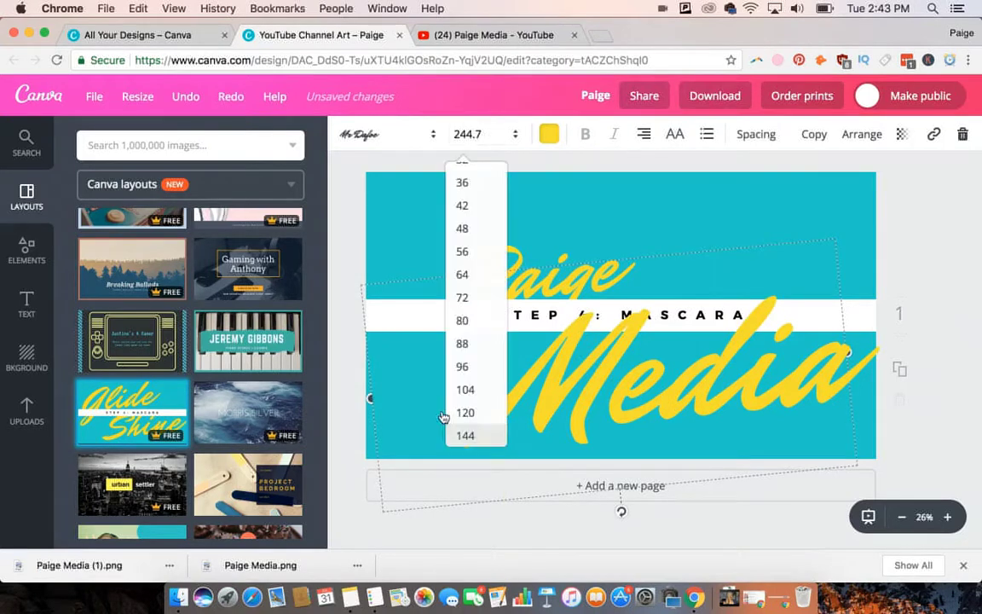
left_click(467, 413)
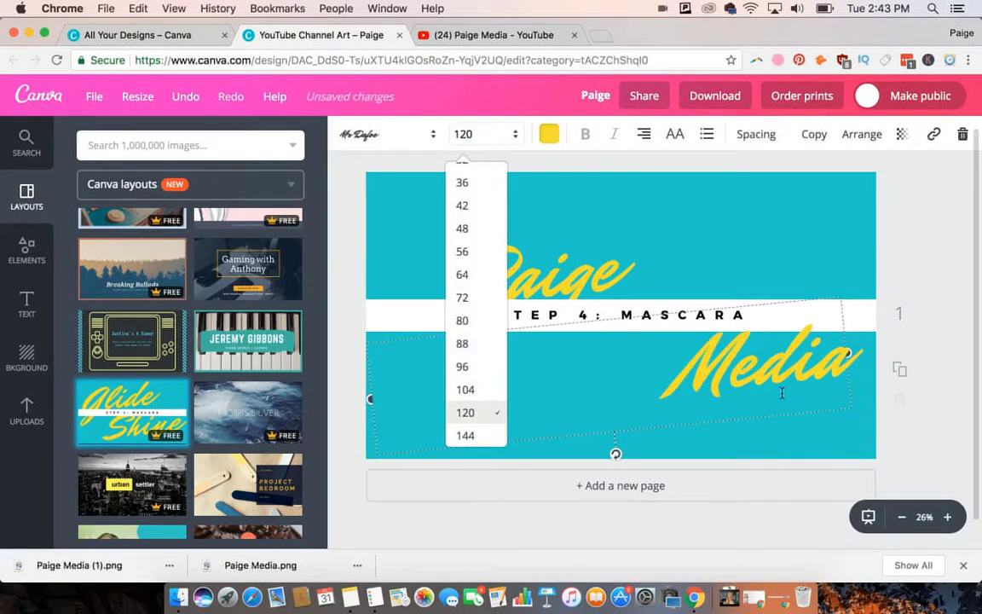
left_click_drag(369, 399, 634, 386)
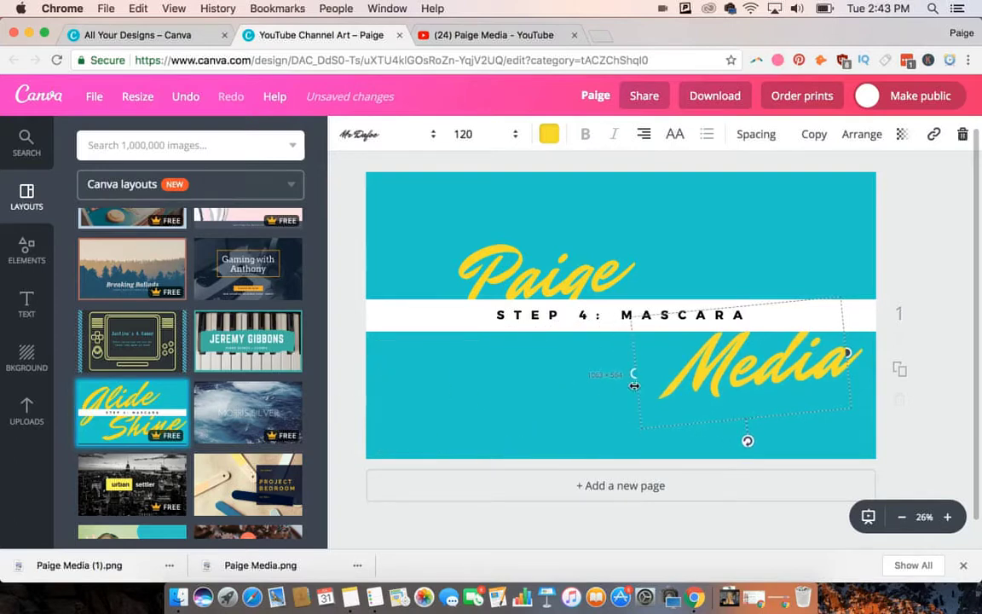
left_click_drag(782, 300, 659, 288)
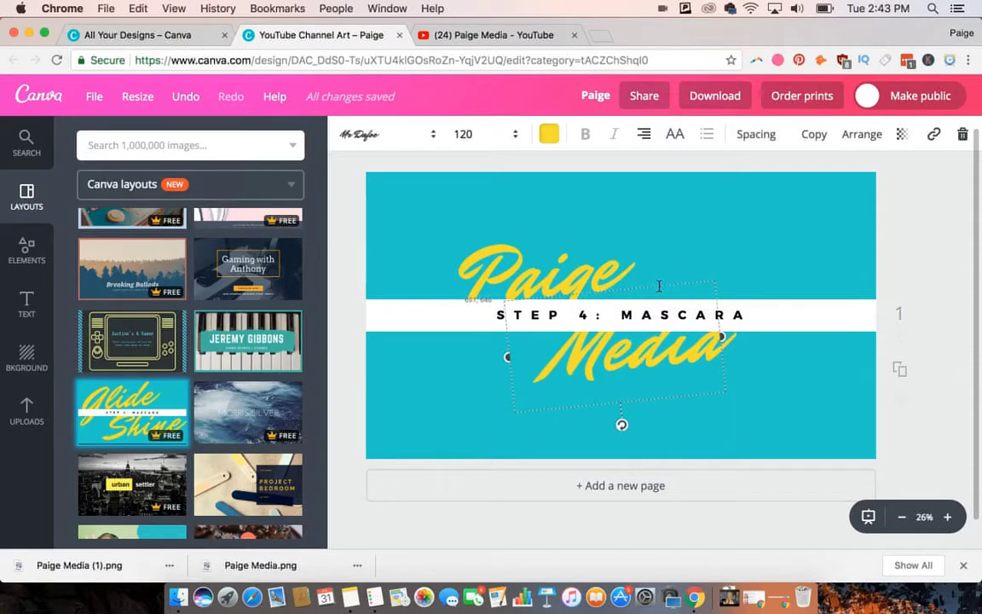
left_click(512, 275)
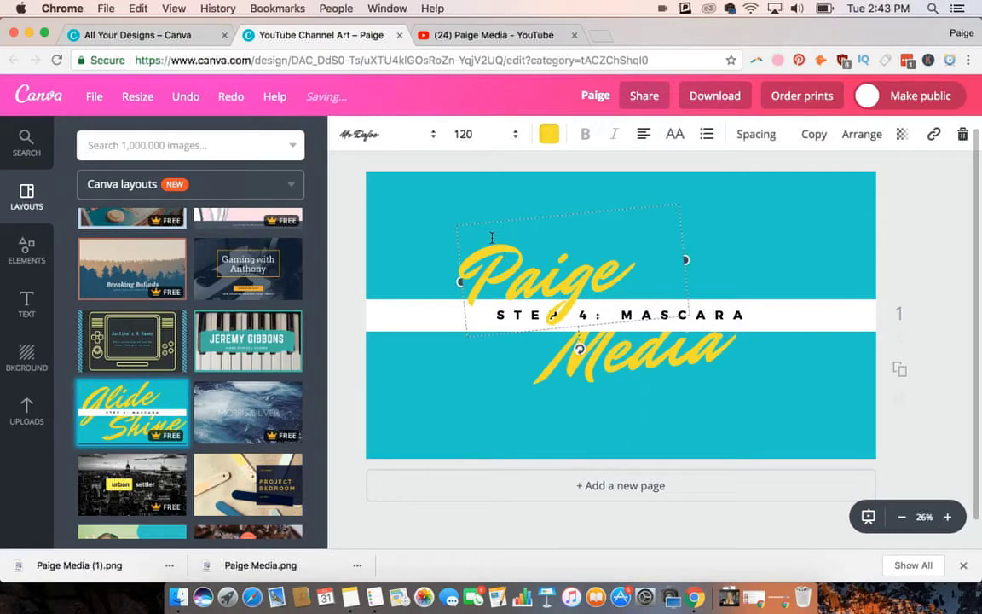
left_click_drag(512, 221, 516, 228)
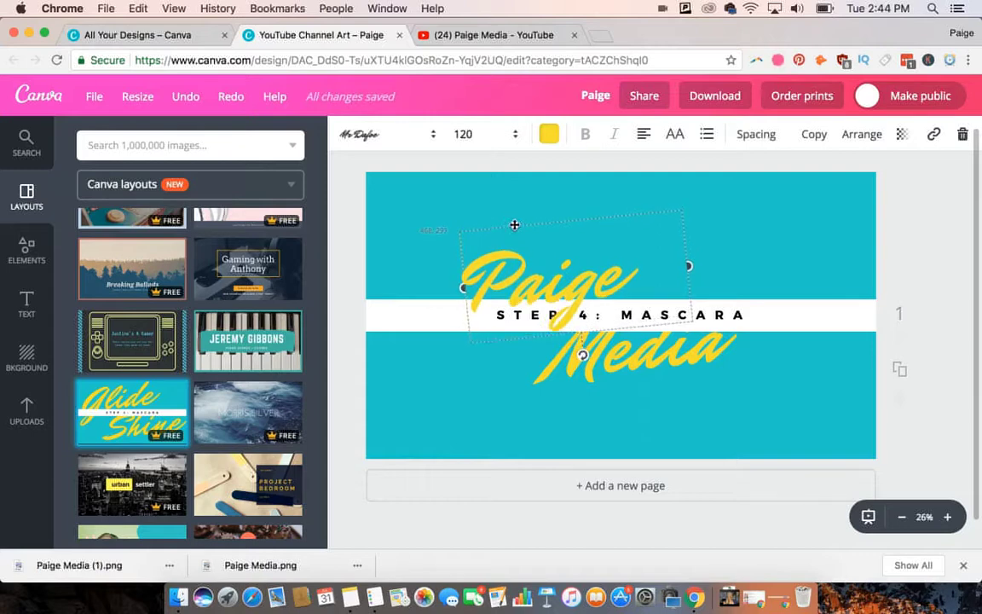
Replace the "STEP 4: MASCARA" text on the white band with "WEEKLY VIDEOS ABOUT VIDEO".
left_click(682, 316)
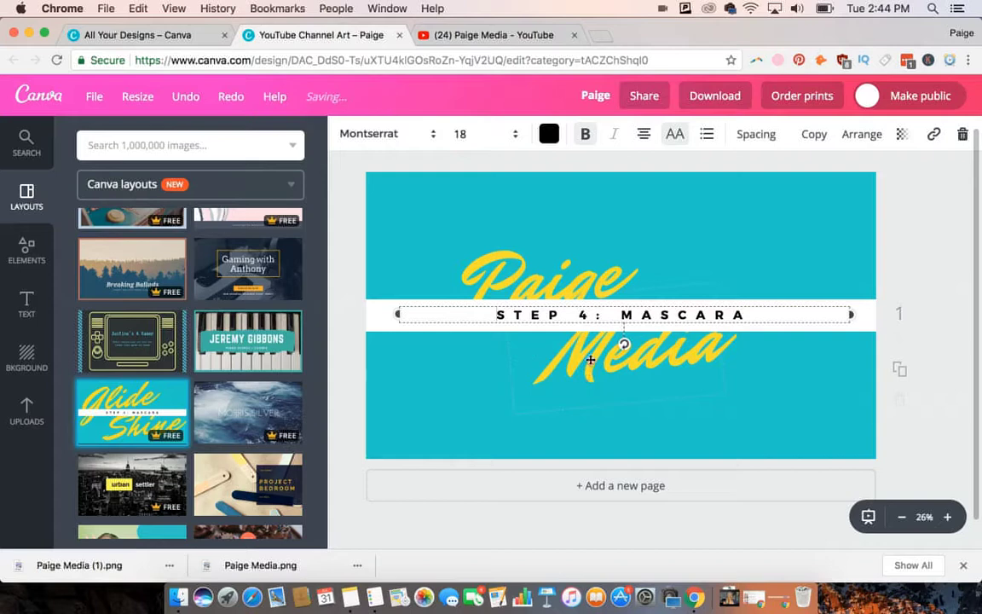
left_click(560, 313)
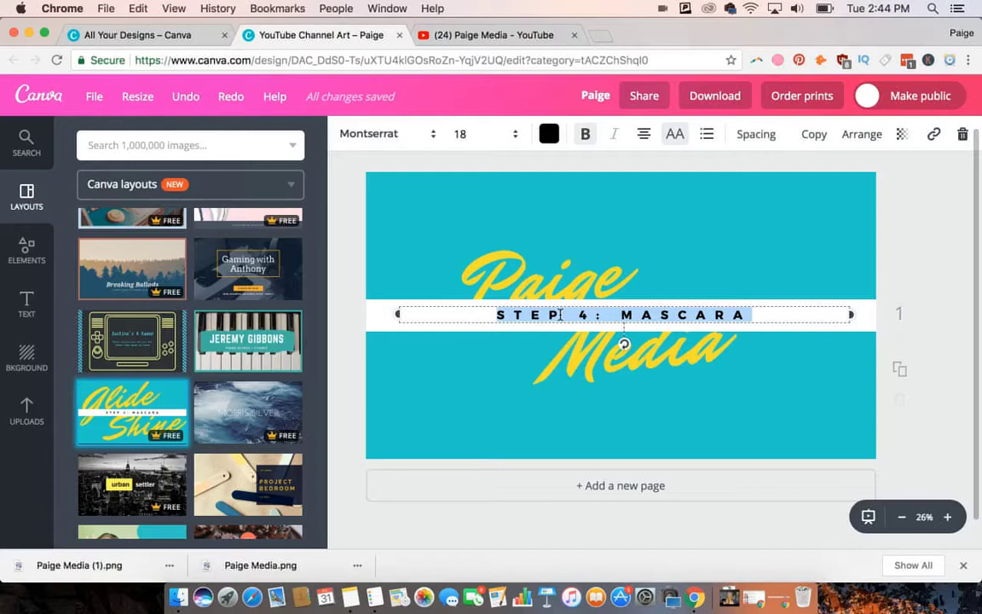
type("WEEK")
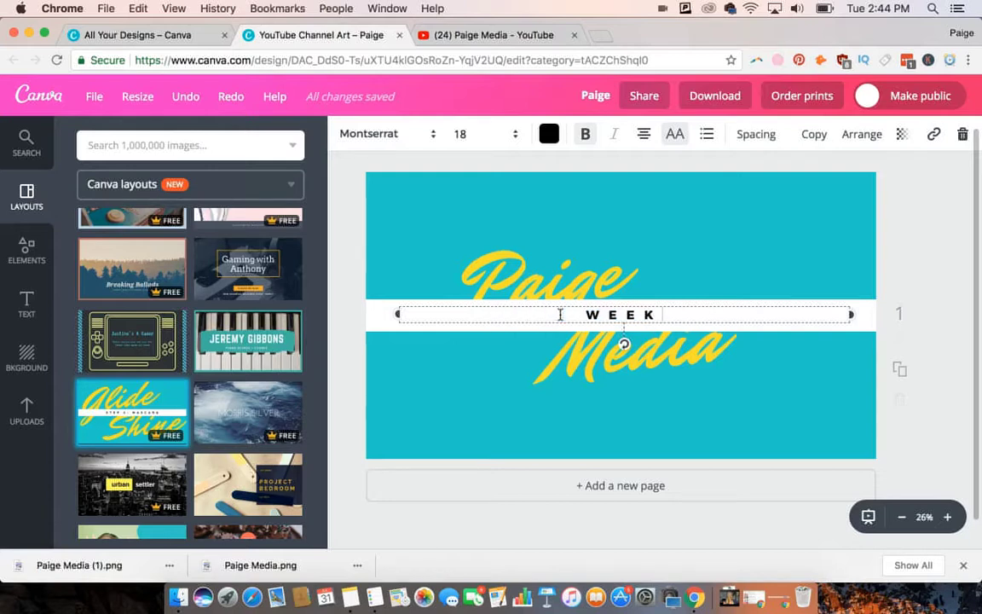
type("LY VIDEOS")
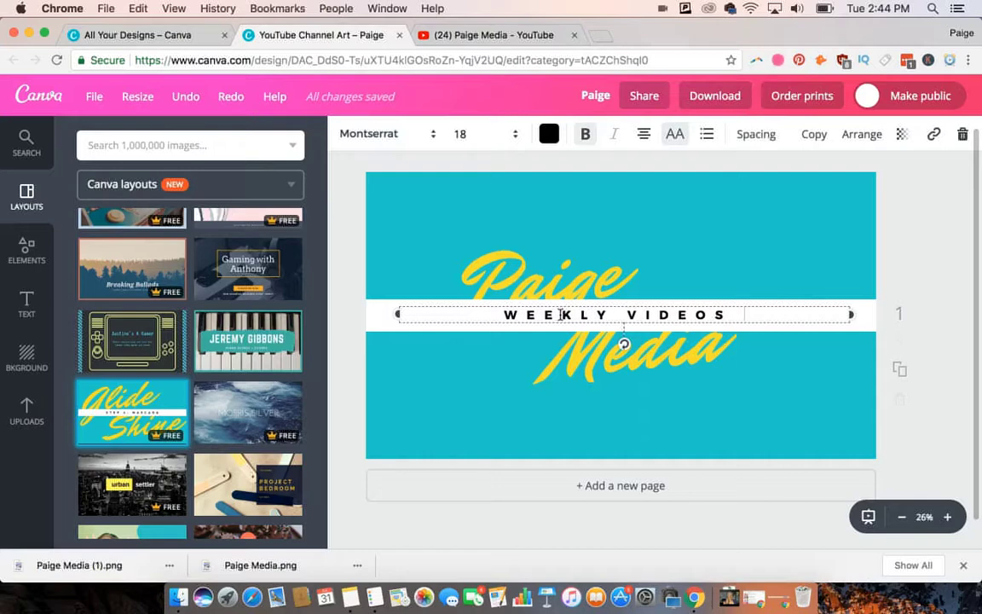
type(" ABOUT VID")
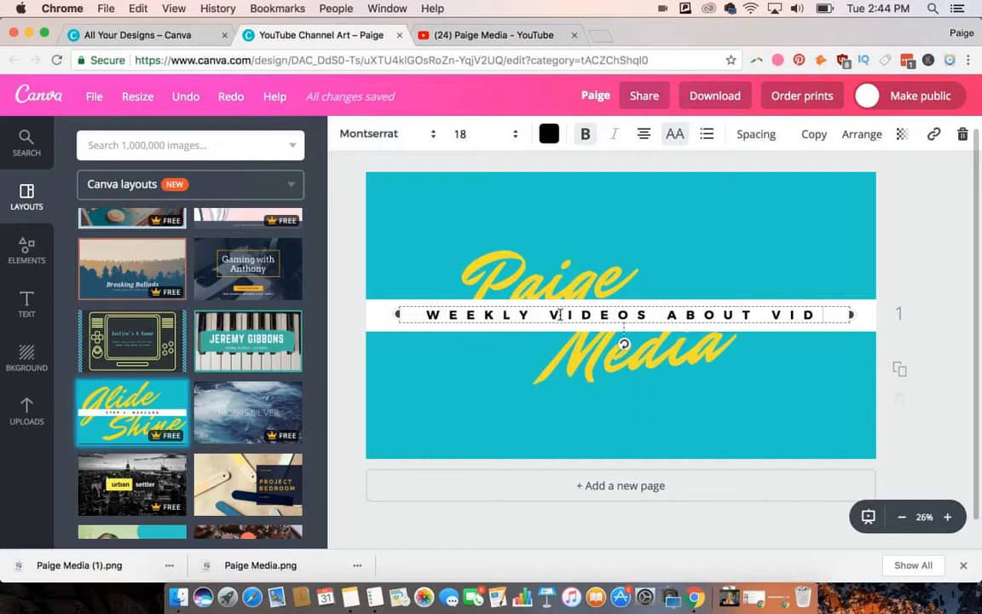
type("EO")
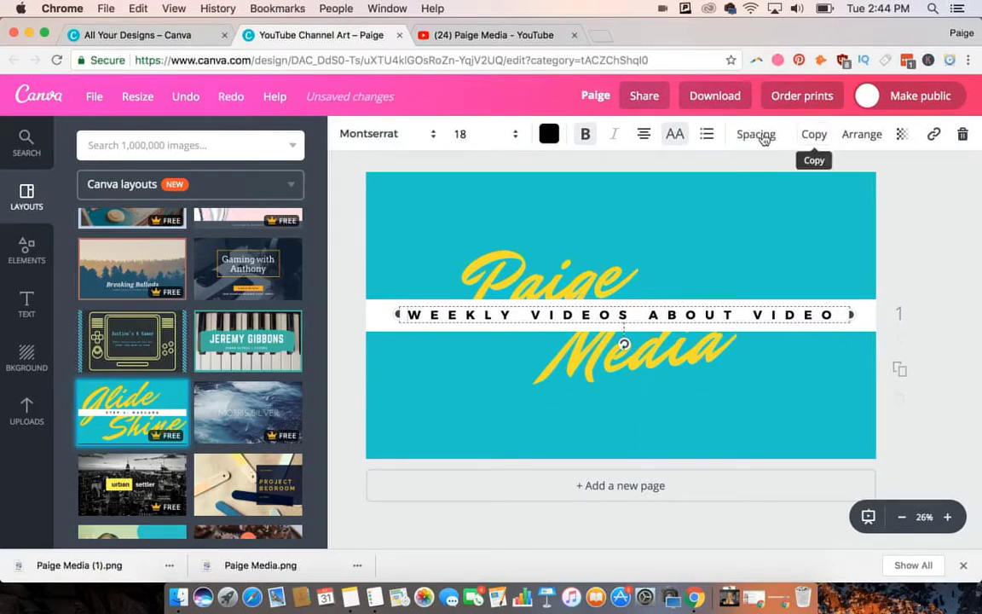
Set the tagline's letter spacing to 500 and its font size to 16.
left_click(760, 138)
left_click_drag(928, 181, 895, 184)
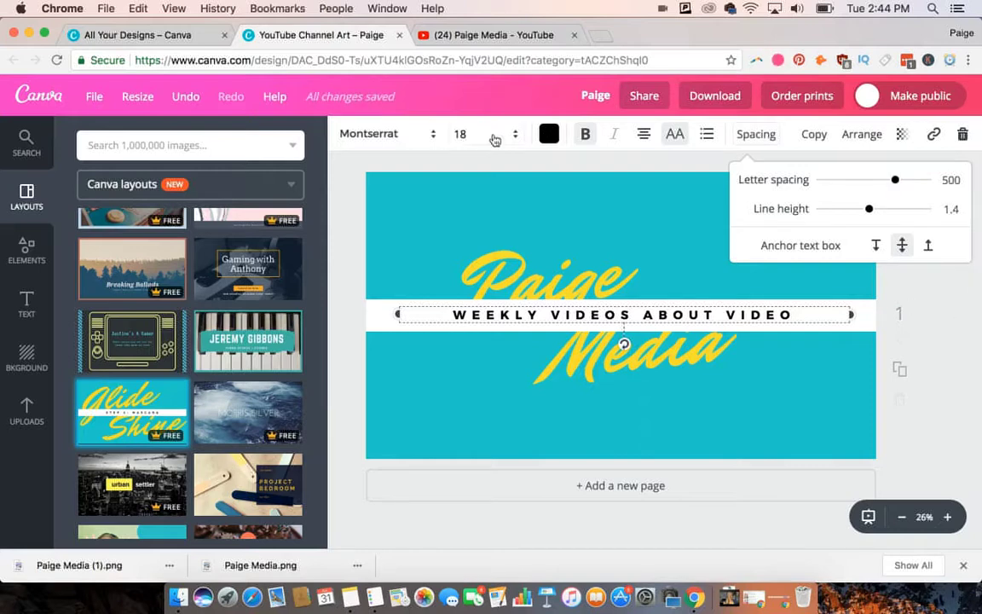
left_click(490, 135)
left_click(467, 289)
left_click(970, 192)
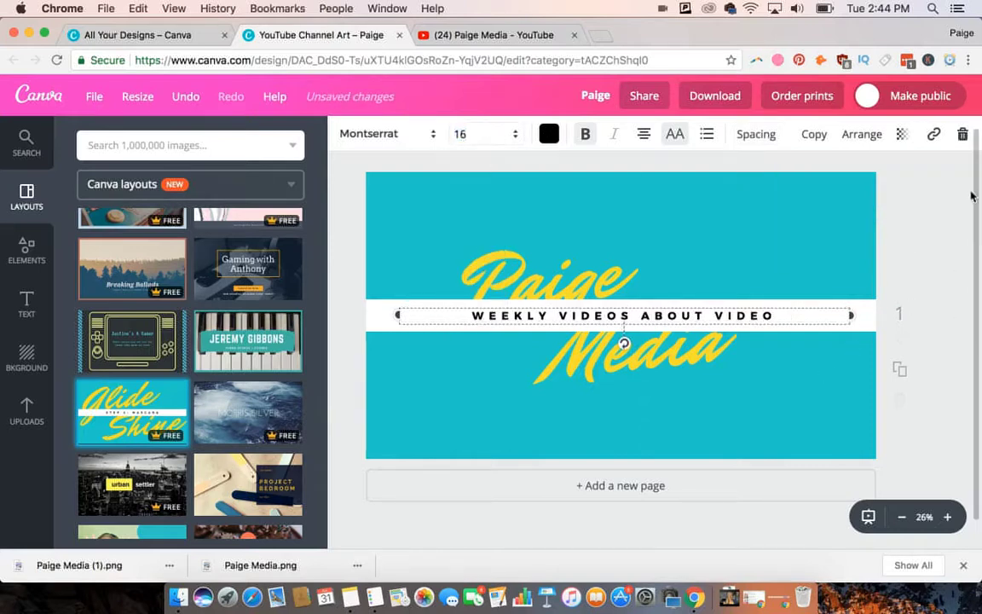
left_click(947, 204)
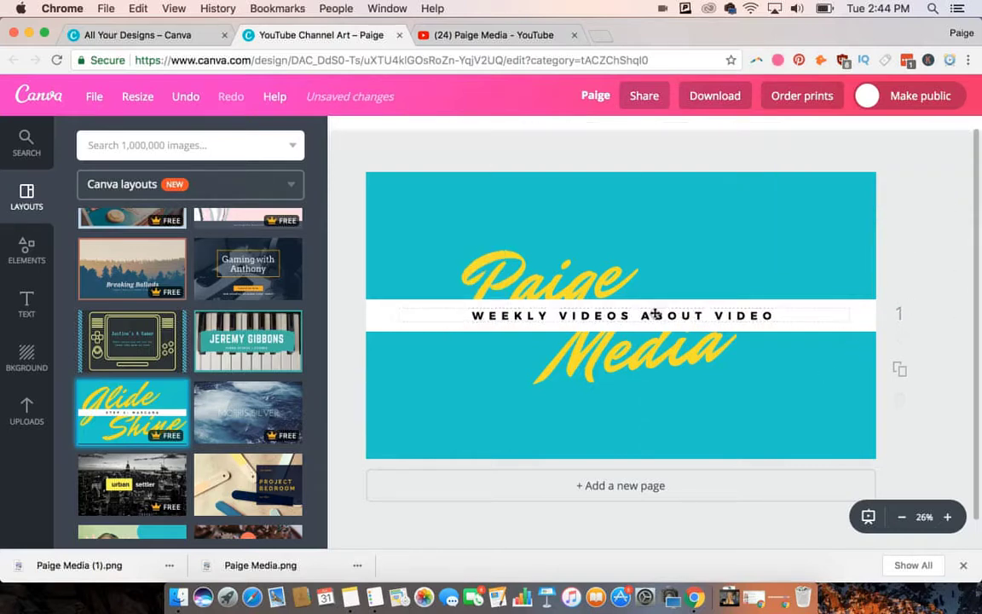
Reduce the height of the white band so it fits more tightly around the tagline.
left_click(716, 303)
left_click_drag(624, 300, 622, 325)
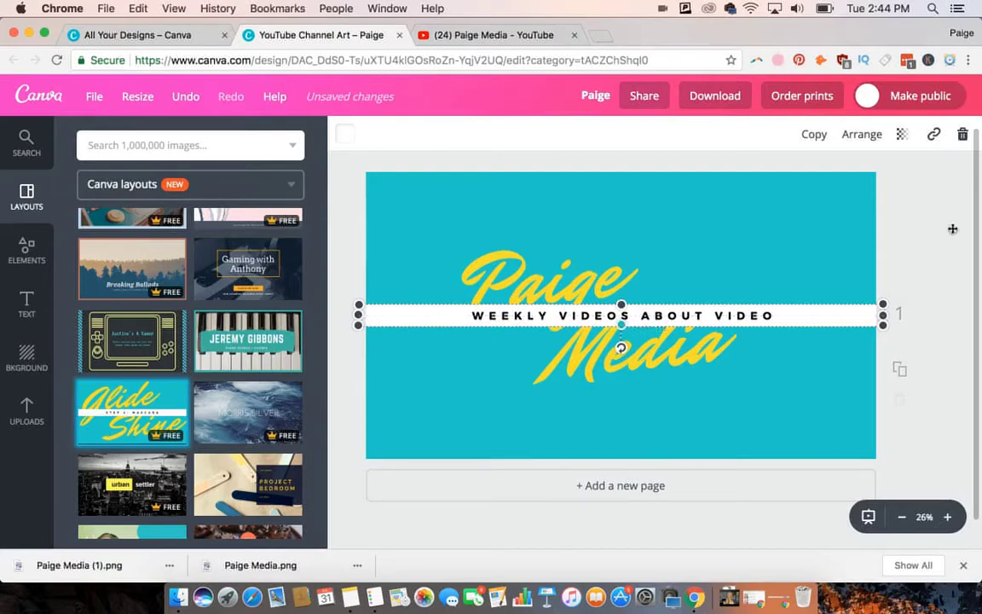
key("Escape")
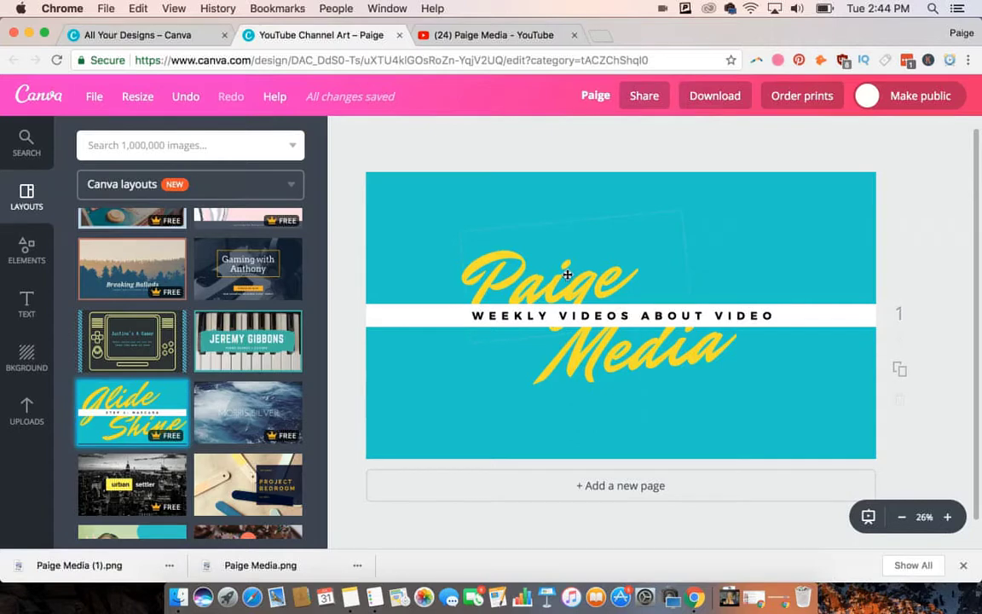
Recolour the title word "Paige" with the pink brand colour and apply the change to all yellow elements.
left_click(567, 274)
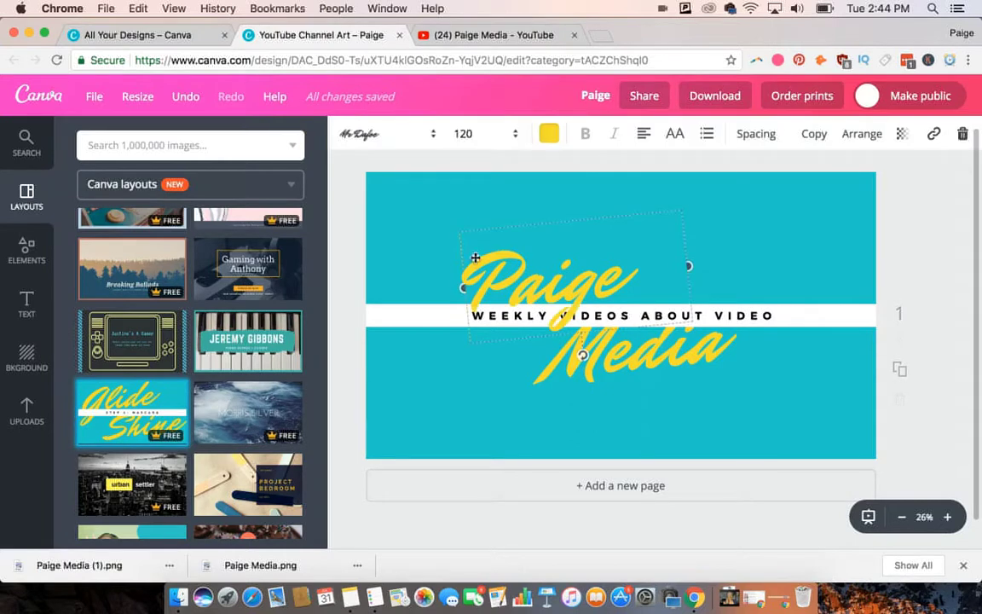
left_click(550, 134)
left_click(561, 306)
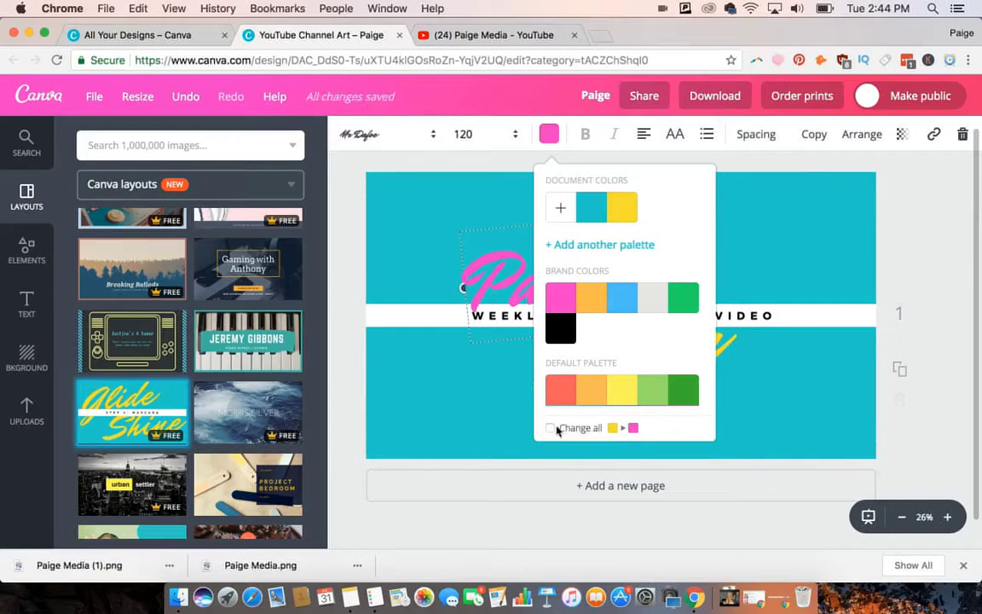
left_click(550, 429)
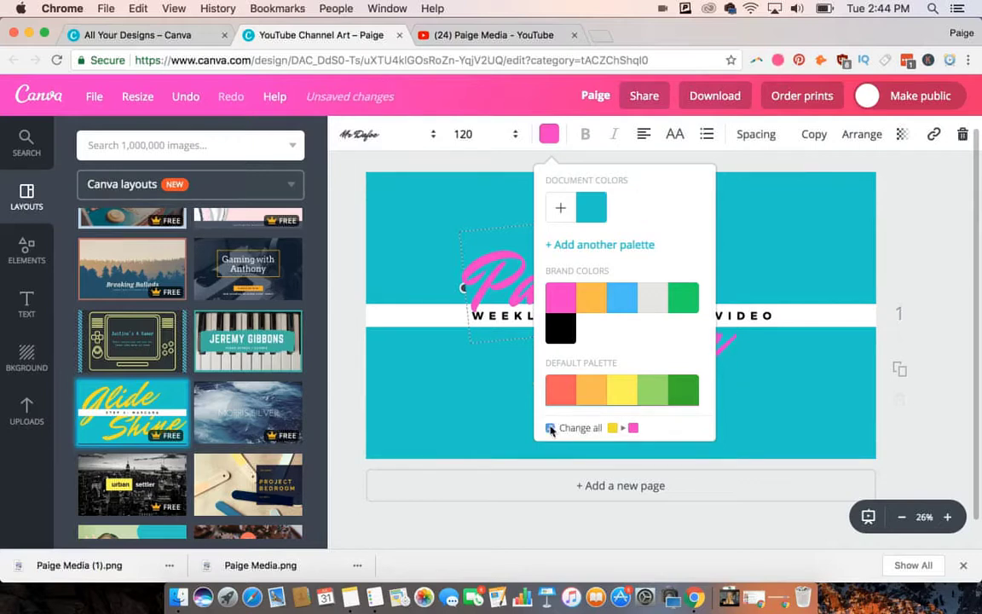
left_click(948, 215)
left_click(947, 211)
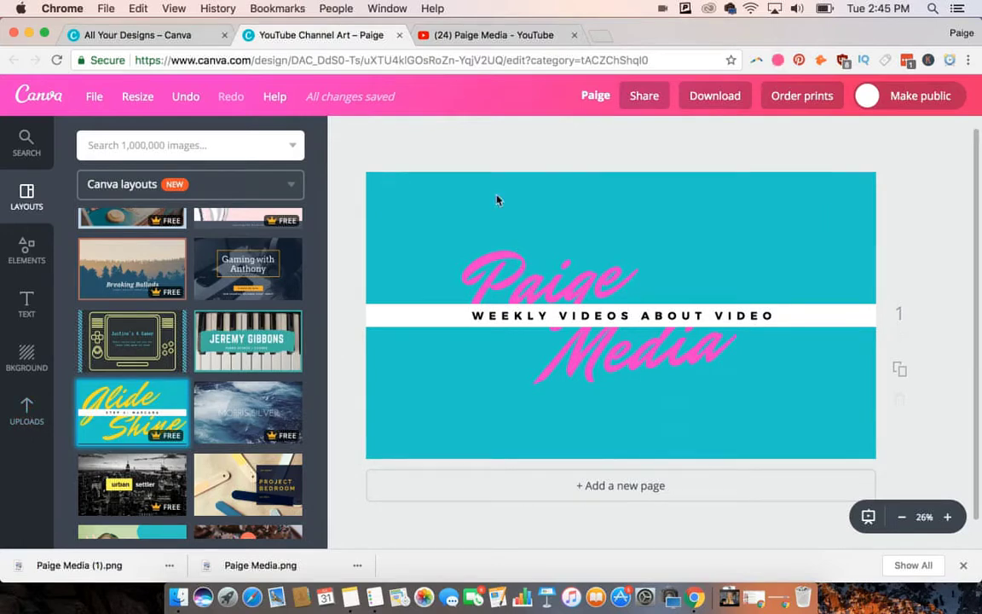
View the uploaded images and check the Downloads folder for own images, leaving without uploading a file.
left_click(26, 414)
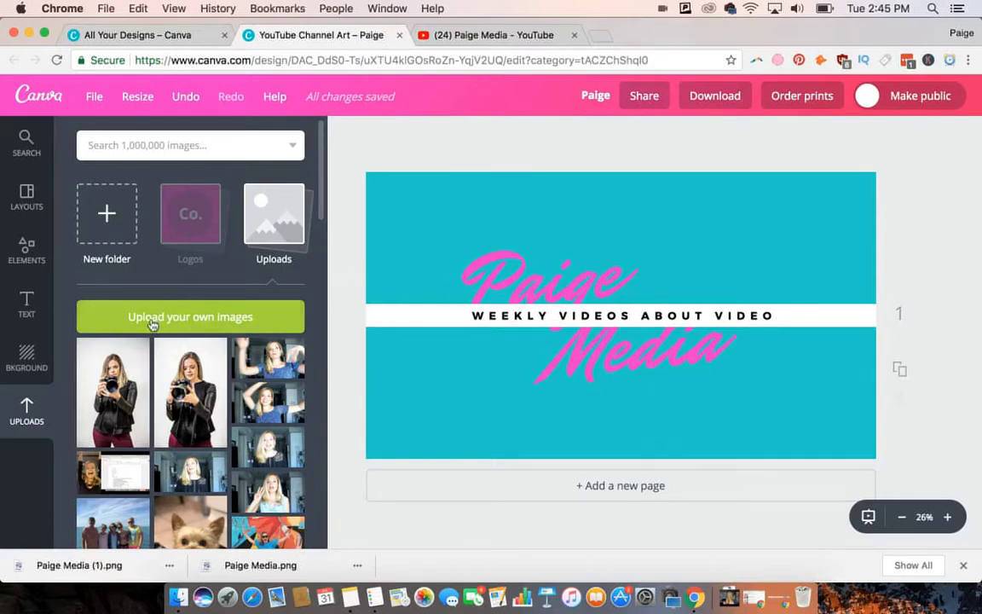
left_click(204, 316)
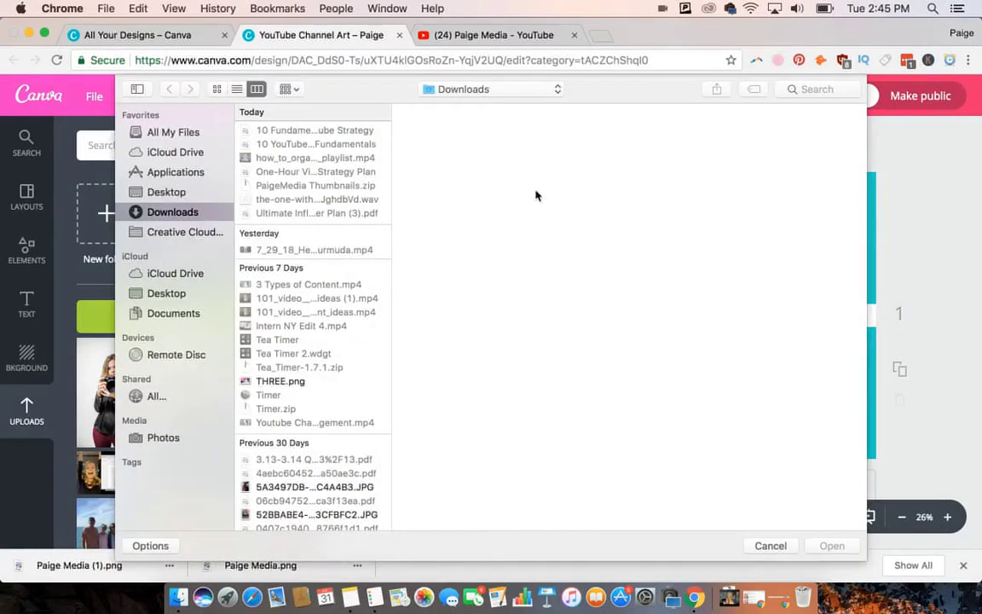
left_click(766, 545)
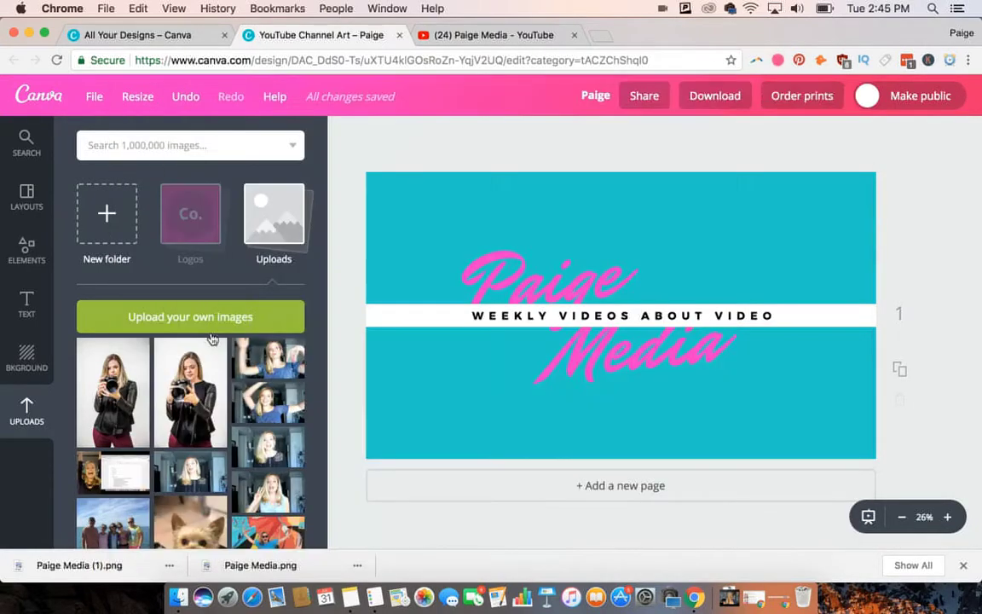
Fill the background with the uploaded photo of the woman looking down at her camera, and shift the title words "Media" and "Paige" slightly right.
mouse_move(189, 385)
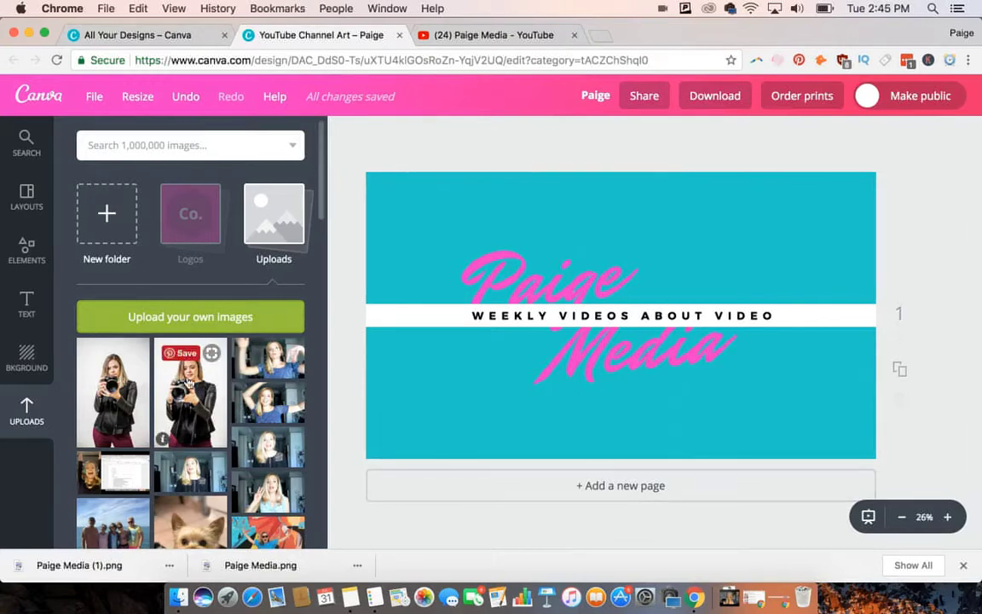
left_click_drag(189, 385, 430, 265)
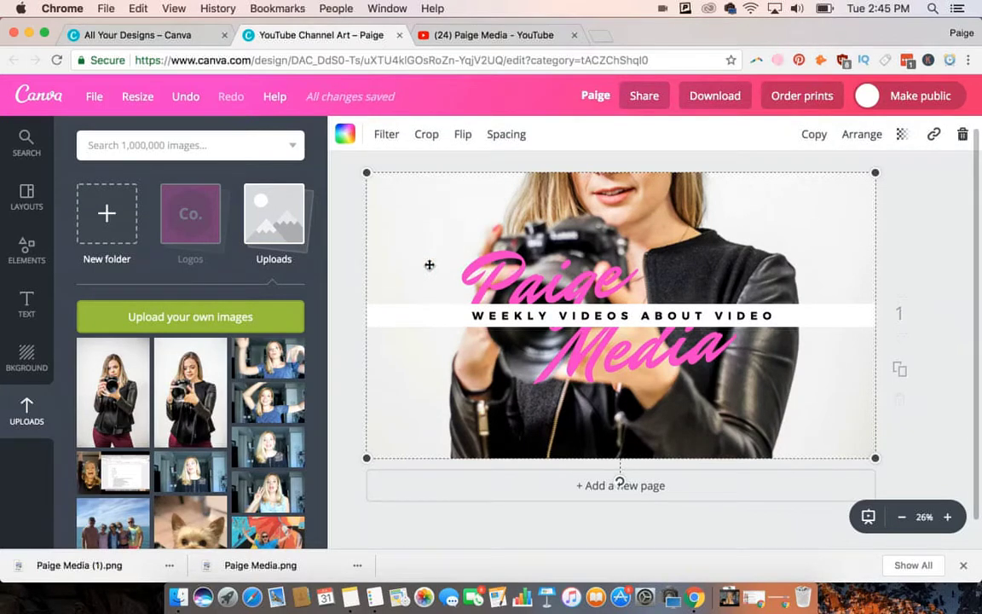
left_click(935, 209)
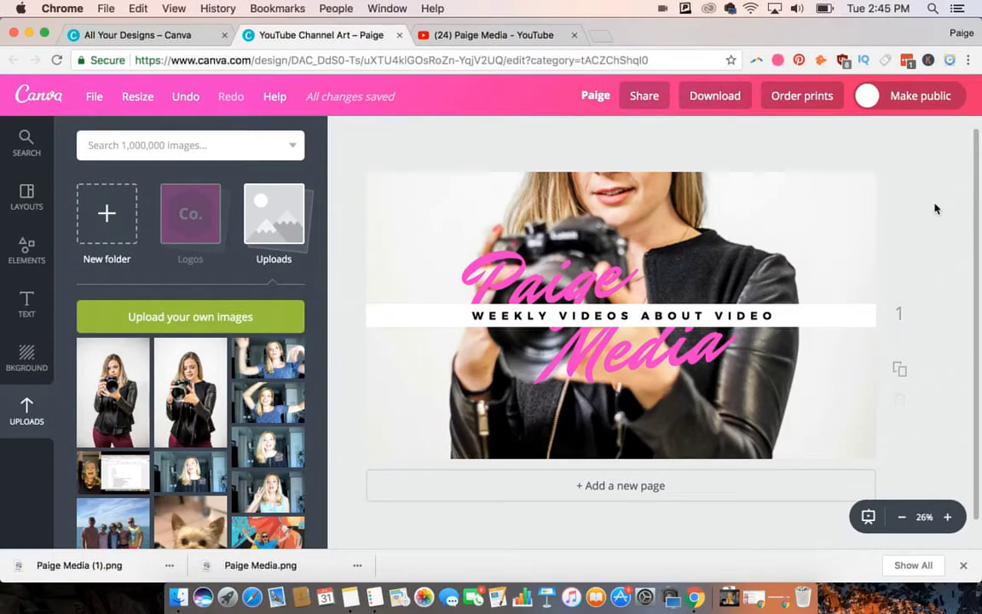
mouse_move(684, 349)
left_mouse_down()
mouse_move(692, 346)
mouse_move(674, 344)
left_mouse_up()
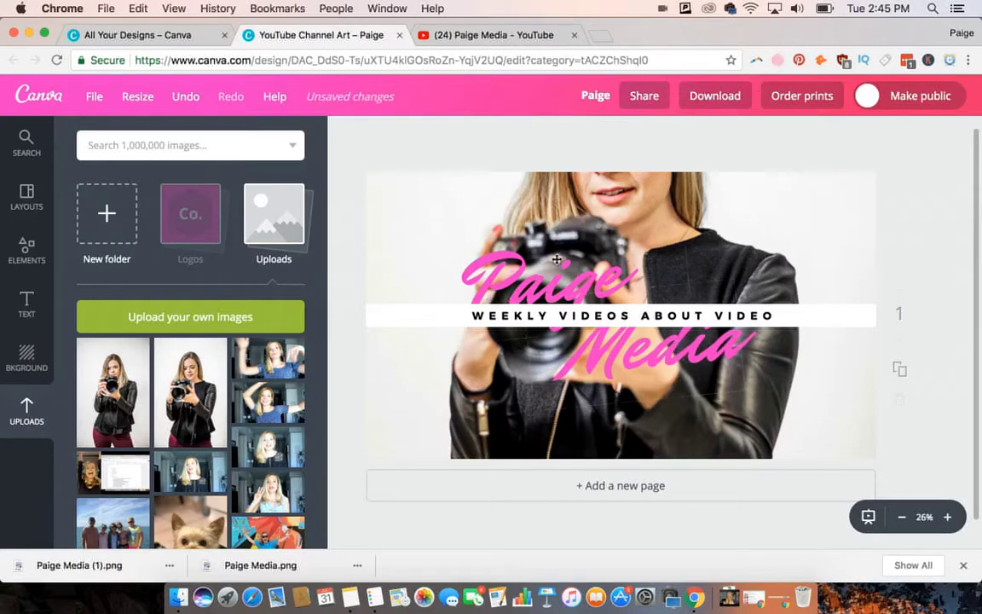
mouse_move(562, 269)
left_mouse_down()
mouse_move(516, 260)
mouse_move(572, 264)
left_mouse_up()
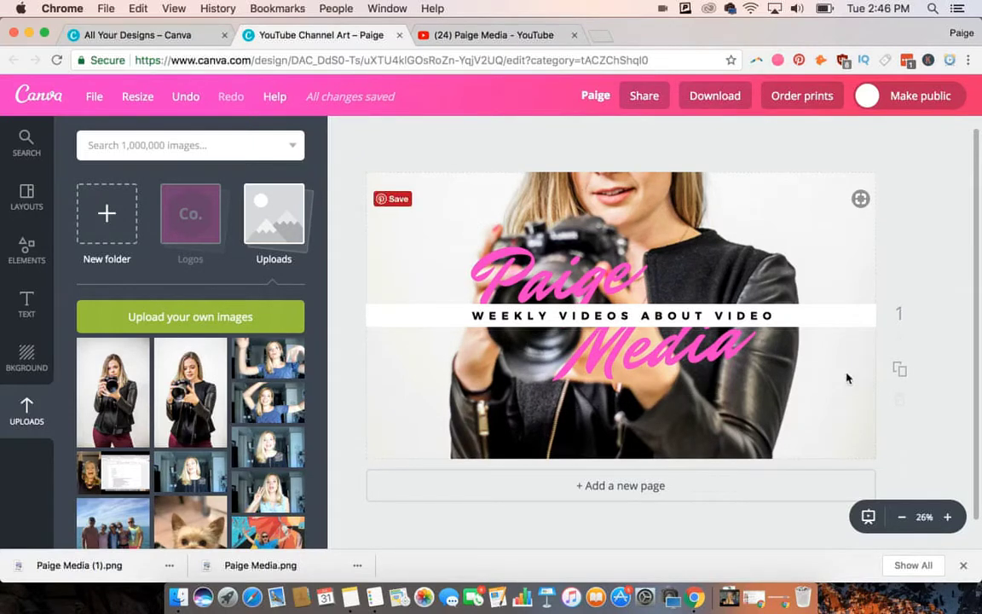
Download the finished design as a PNG and check for the new file in the Downloads folder.
left_click(720, 99)
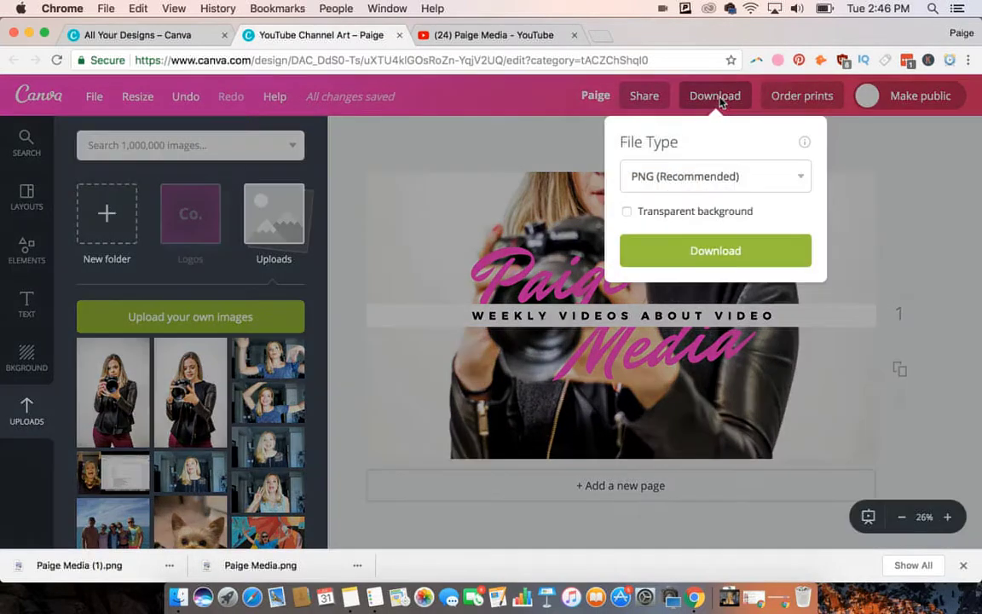
left_click(695, 251)
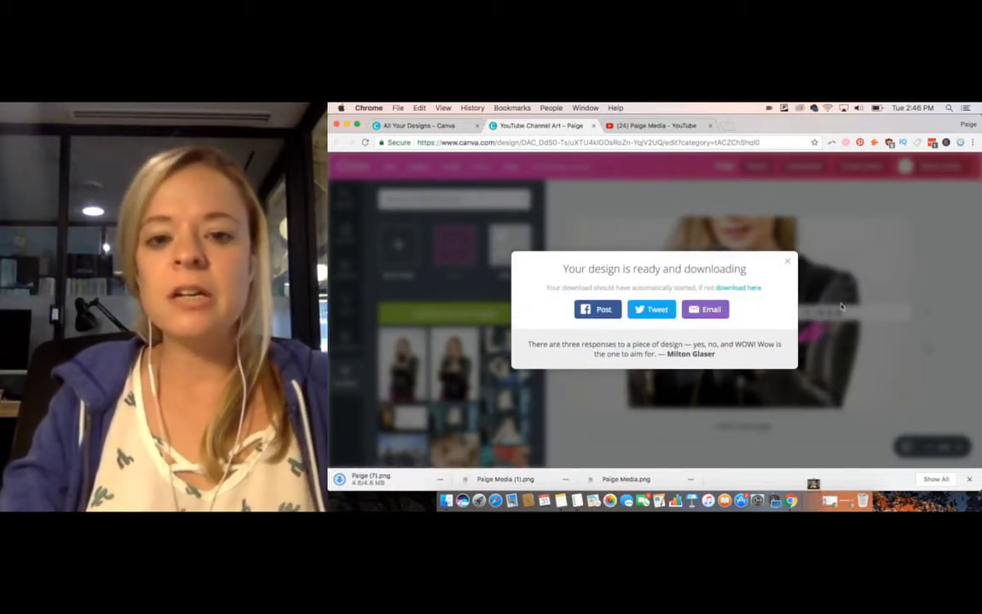
left_click(788, 264)
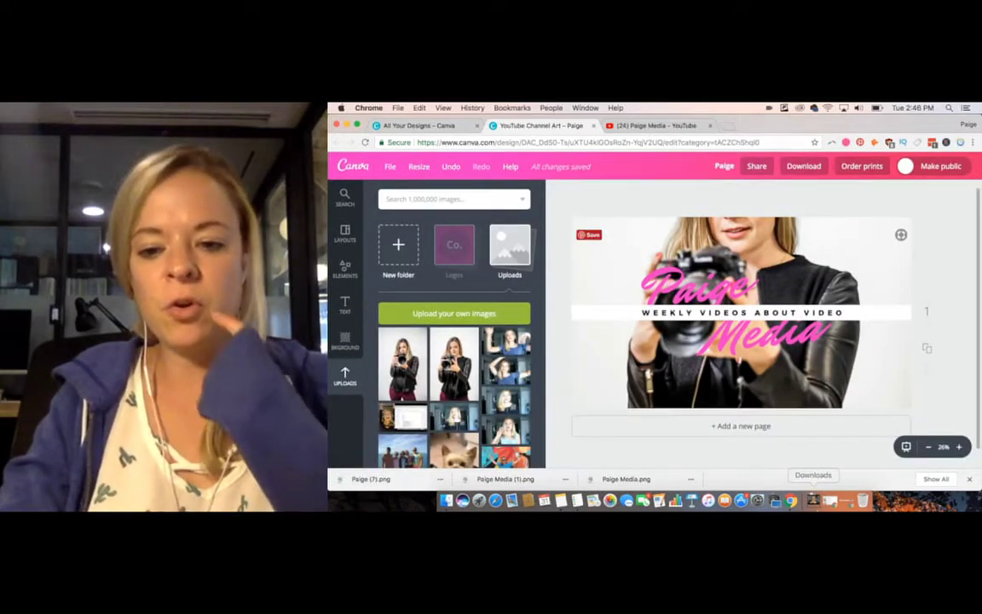
left_click(815, 500)
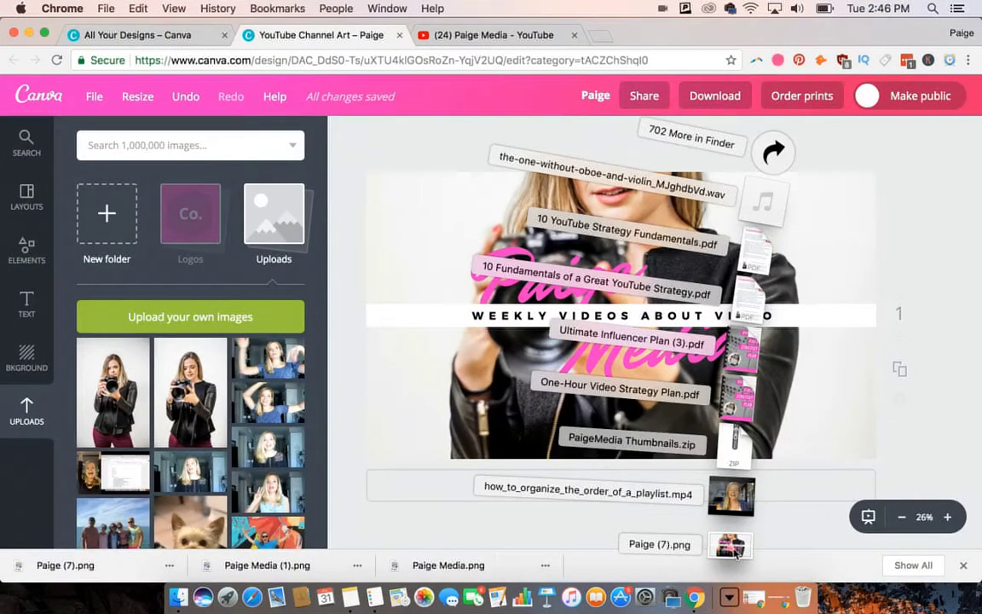
Switch to the Paige Media channel page on YouTube and view the account menu, leaving it without choosing anything.
left_click(556, 35)
left_click(556, 35)
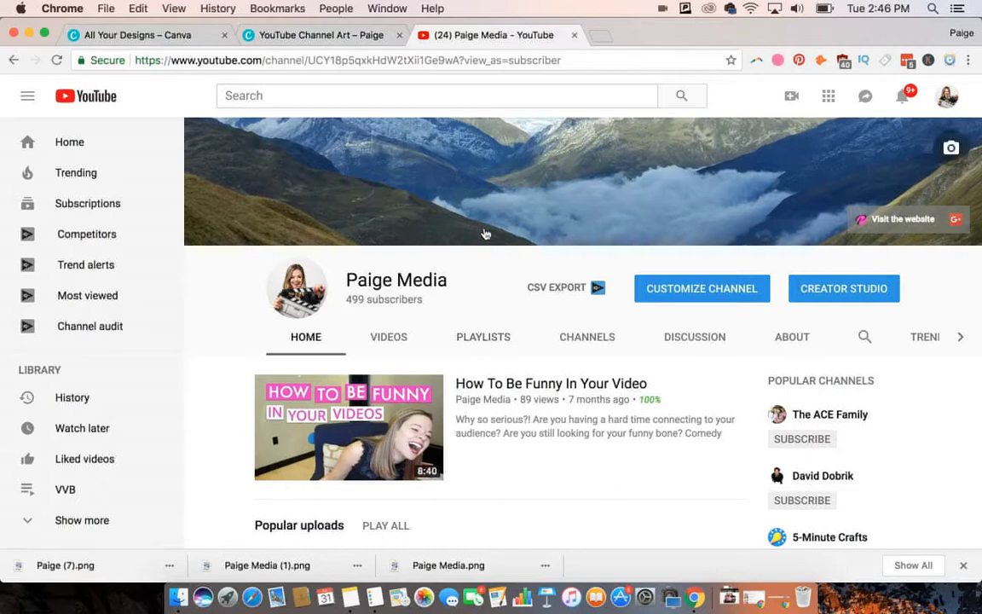
left_click(947, 98)
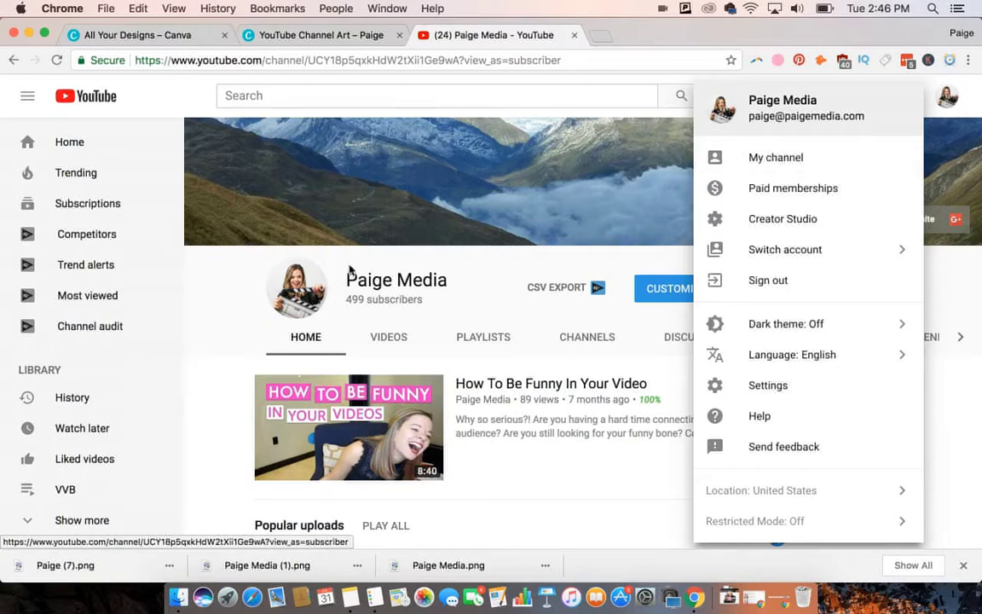
left_click(199, 331)
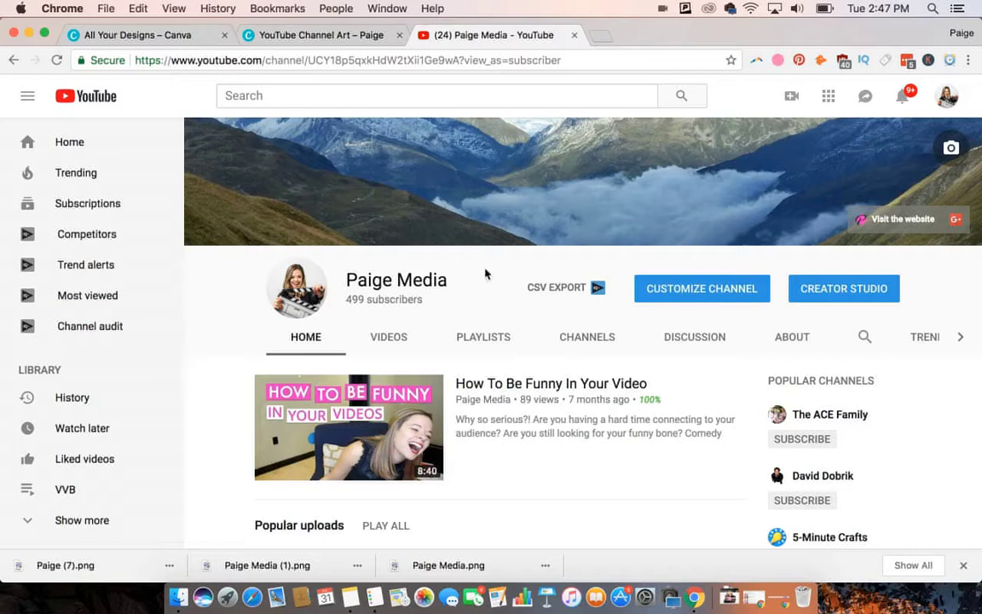
Upload Paige (7).png from Downloads as the channel art, review its crop and apply it to the channel.
left_click(951, 146)
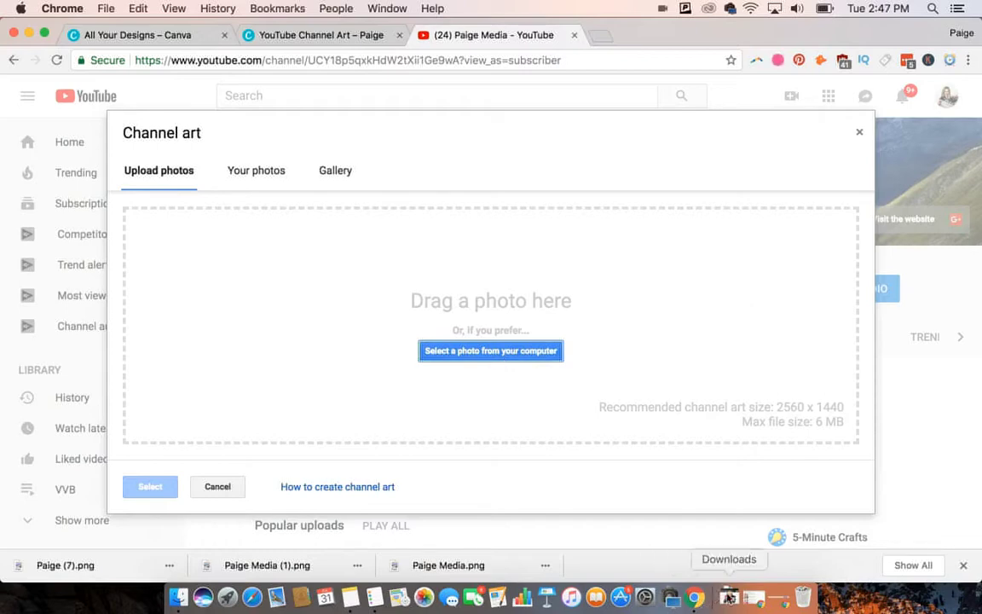
left_click(729, 597)
left_click_drag(730, 544, 520, 317)
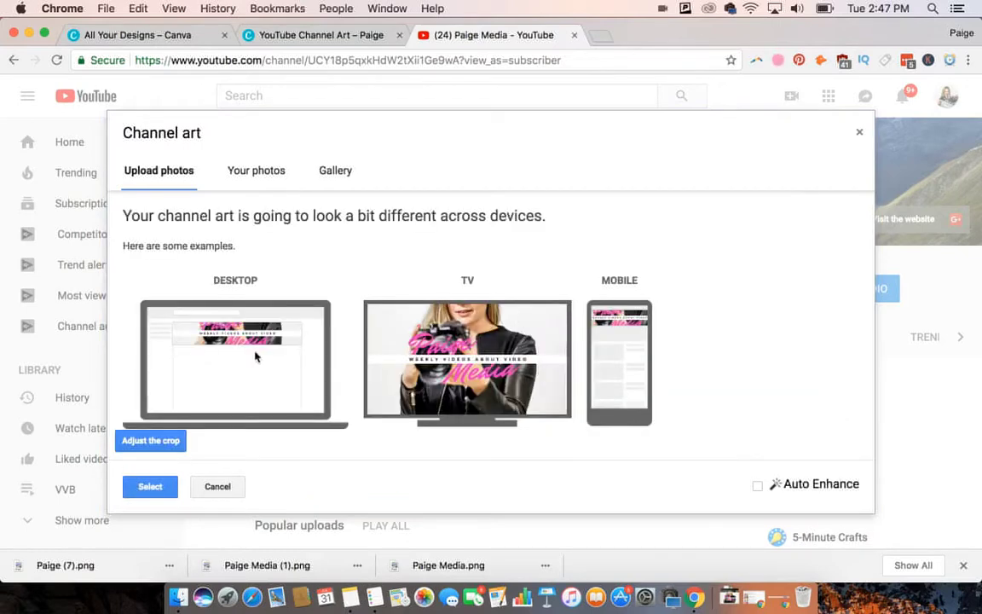
left_click(143, 440)
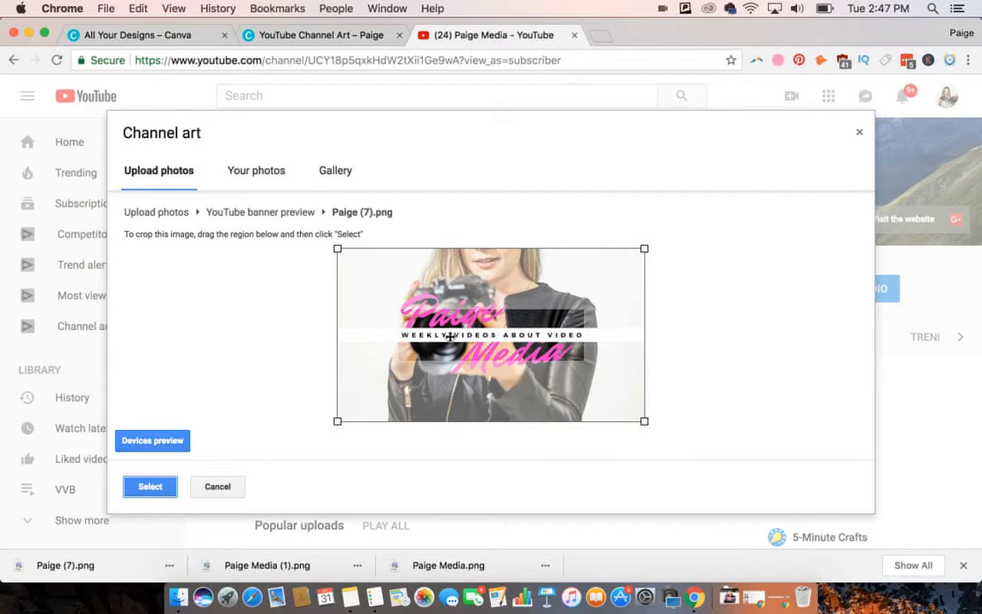
left_click(151, 486)
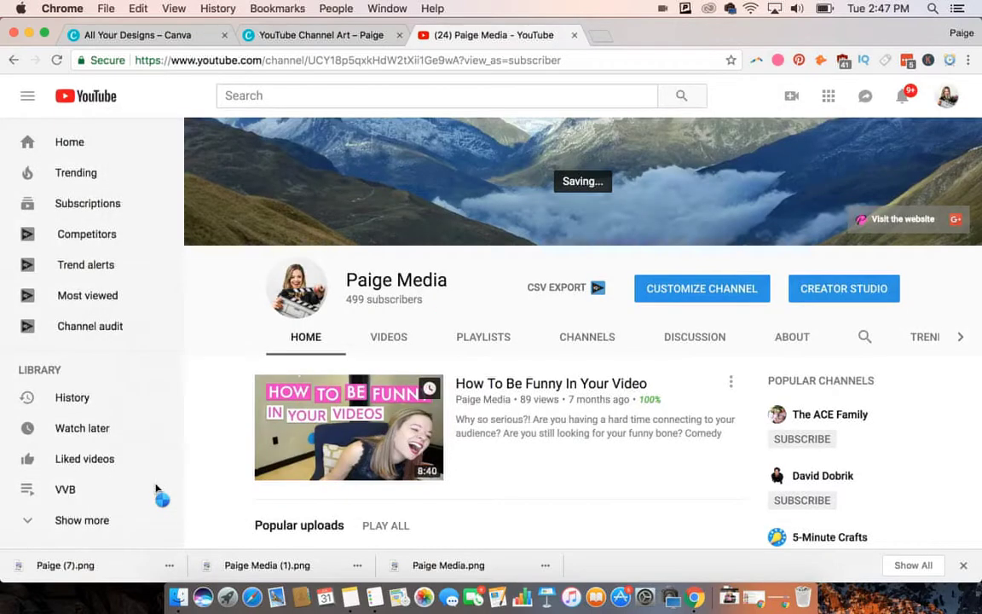